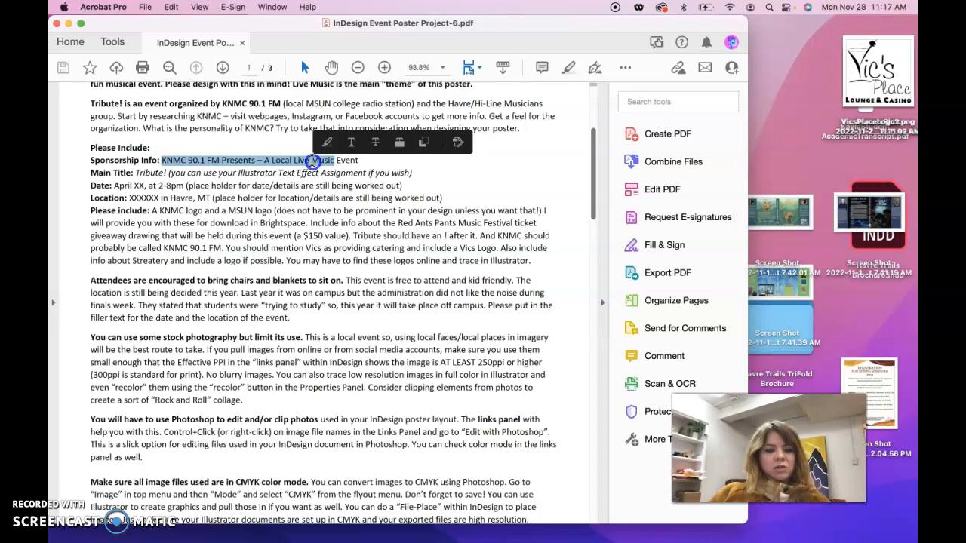
# - Review the poster brief's required sponsorship info, main title, date and location lines
pyautogui.click(361, 160)
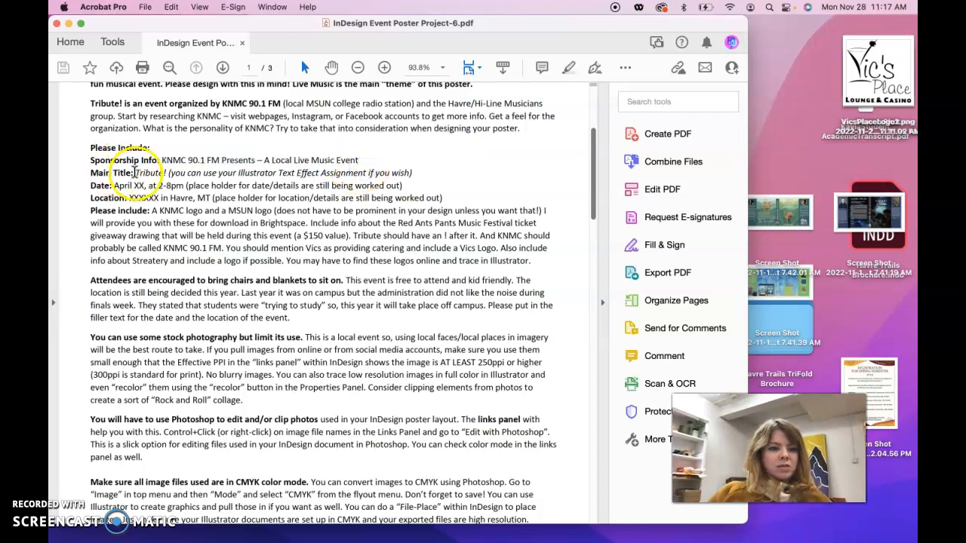
pyautogui.moveTo(207, 176); pyautogui.dragTo(115, 186)
pyautogui.click(113, 186)
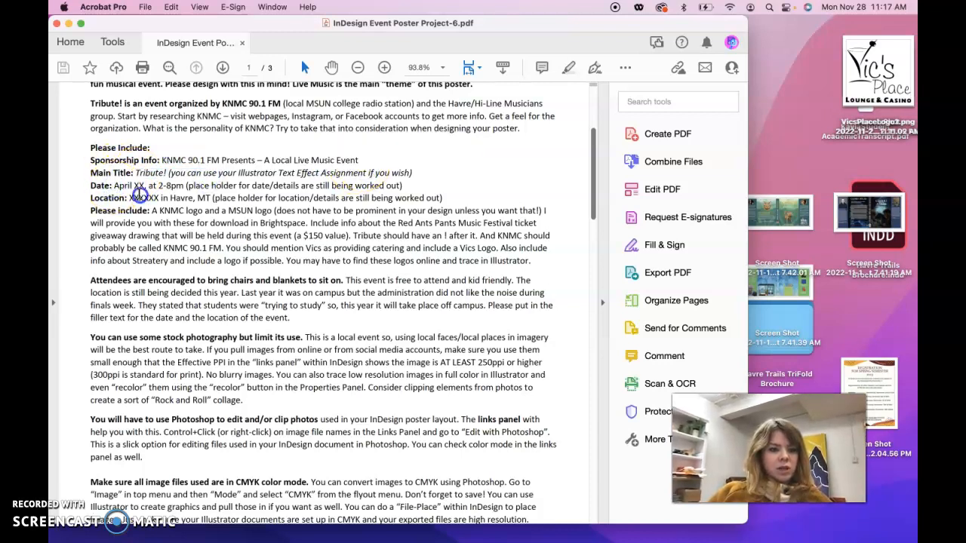
pyautogui.doubleClick(142, 186)
pyautogui.doubleClick(142, 197)
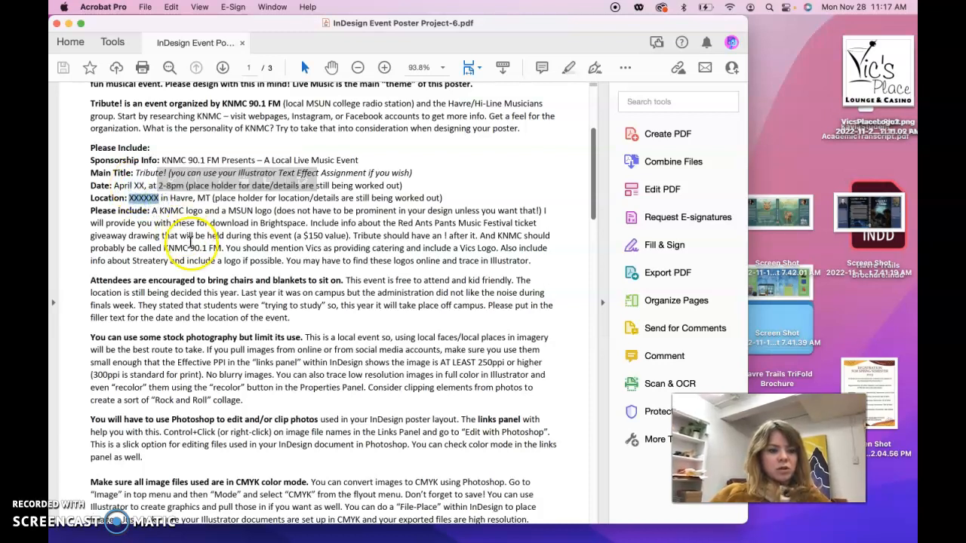
pyautogui.click(158, 223)
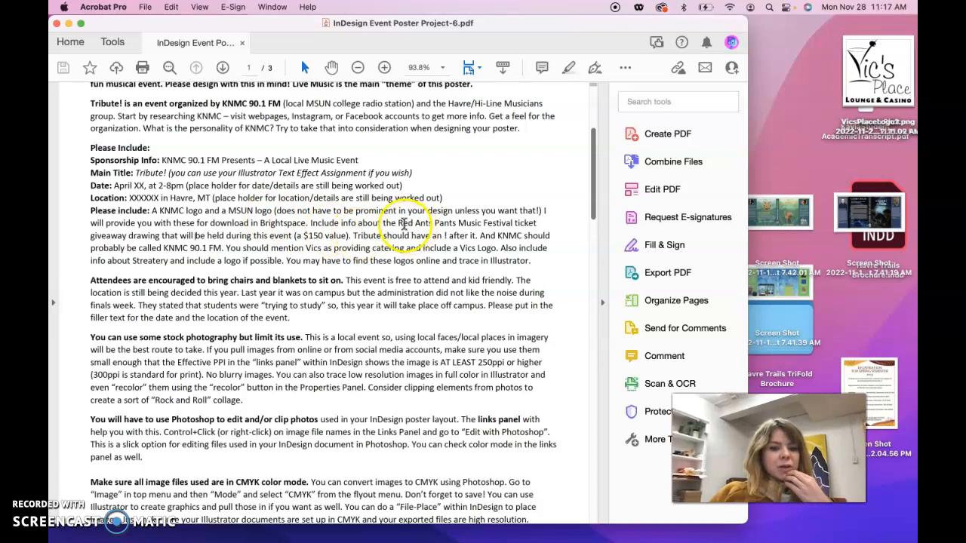
# - Review the brief's requirements for the Red Ants Pants ticket giveaway, the title's exclamation mark and the station name
pyautogui.moveTo(397, 222)
pyautogui.mouseDown()
pyautogui.moveTo(491, 224)
pyautogui.moveTo(136, 216)
pyautogui.moveTo(177, 236)
pyautogui.mouseUp()
pyautogui.click(237, 238)
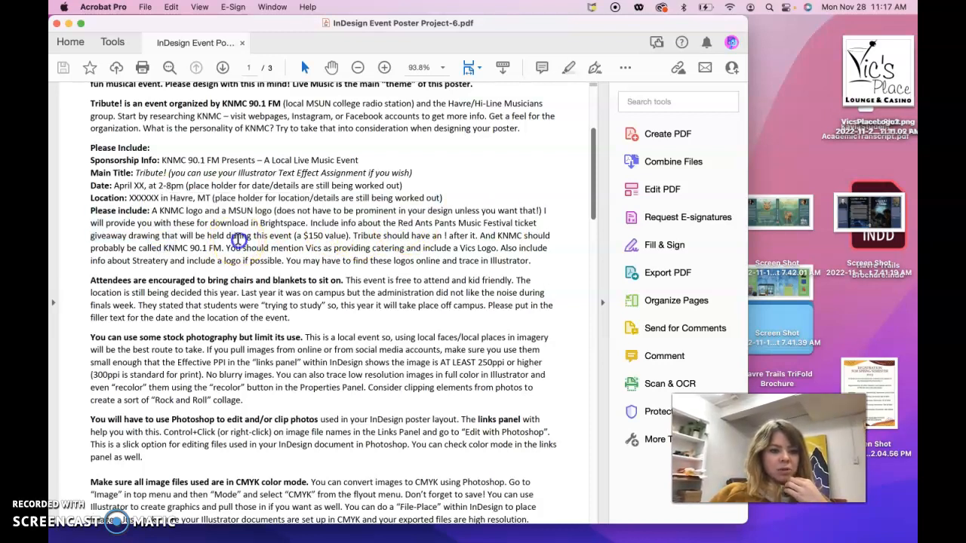
pyautogui.click(567, 107)
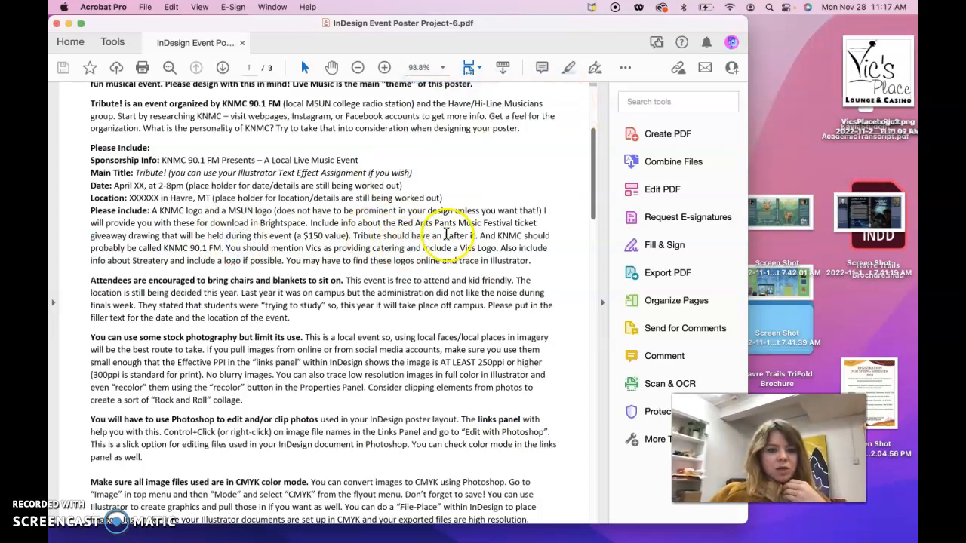
pyautogui.moveTo(442, 235); pyautogui.dragTo(446, 236)
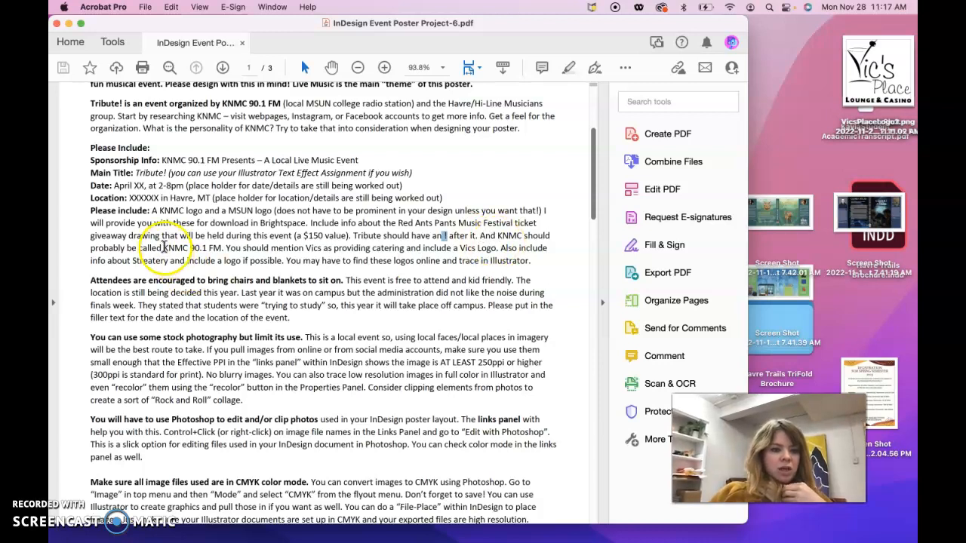
pyautogui.moveTo(214, 247); pyautogui.dragTo(221, 249)
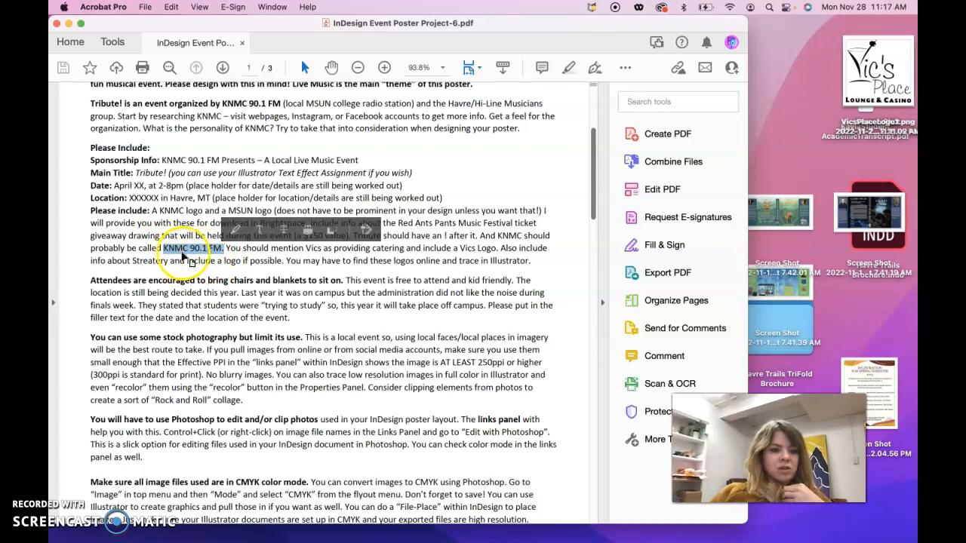
pyautogui.click(312, 267)
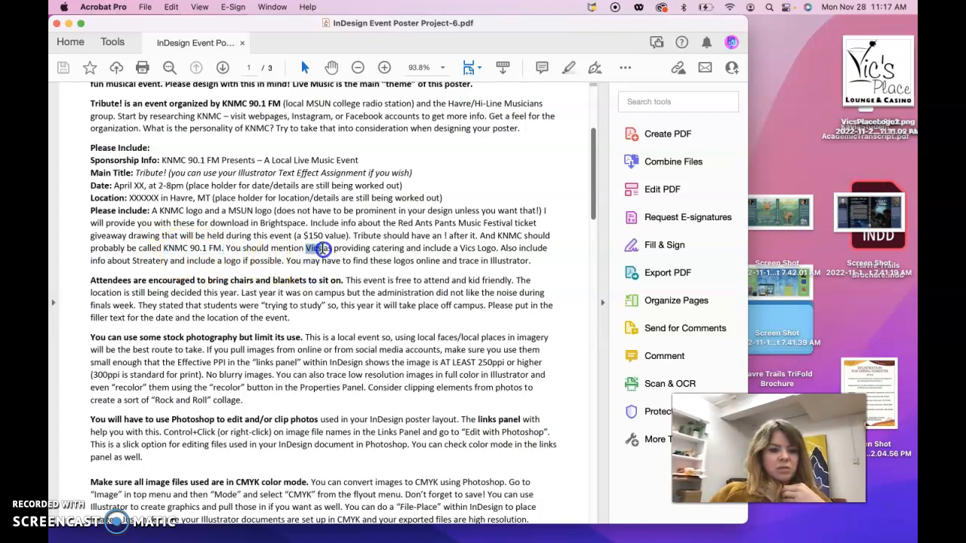
# - Review the brief's catering and logo requirements for Vics and Streatery
pyautogui.moveTo(322, 248); pyautogui.dragTo(324, 250)
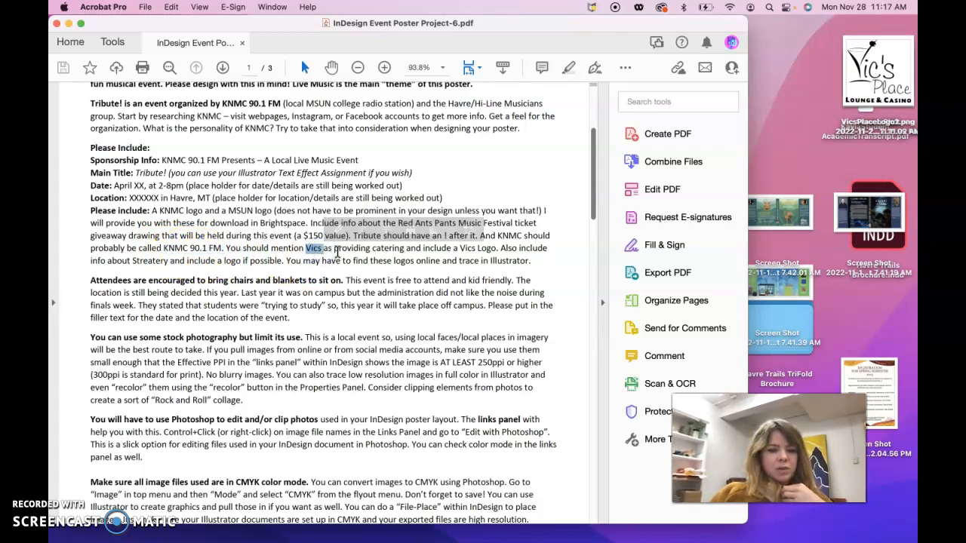
pyautogui.moveTo(459, 249); pyautogui.dragTo(491, 248)
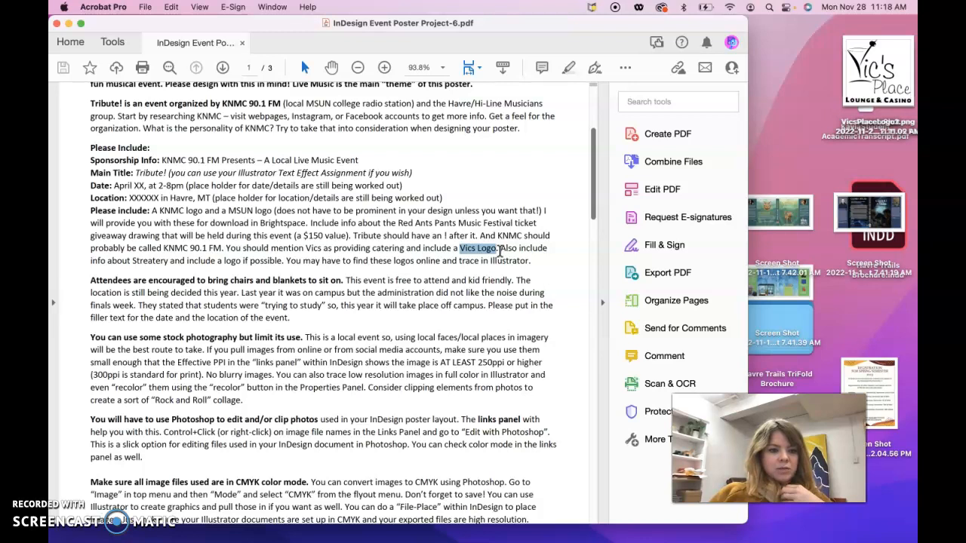
pyautogui.moveTo(133, 261); pyautogui.dragTo(179, 266)
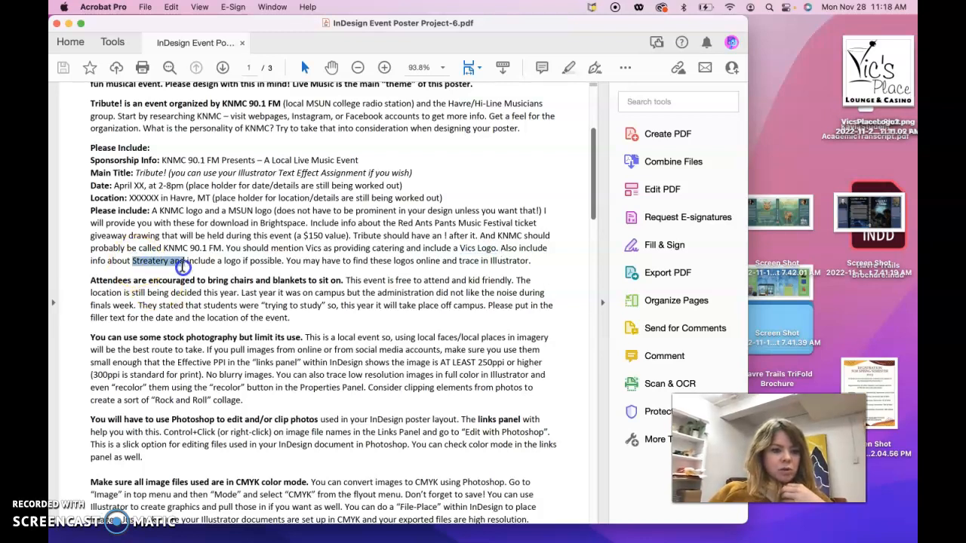
pyautogui.click(342, 262)
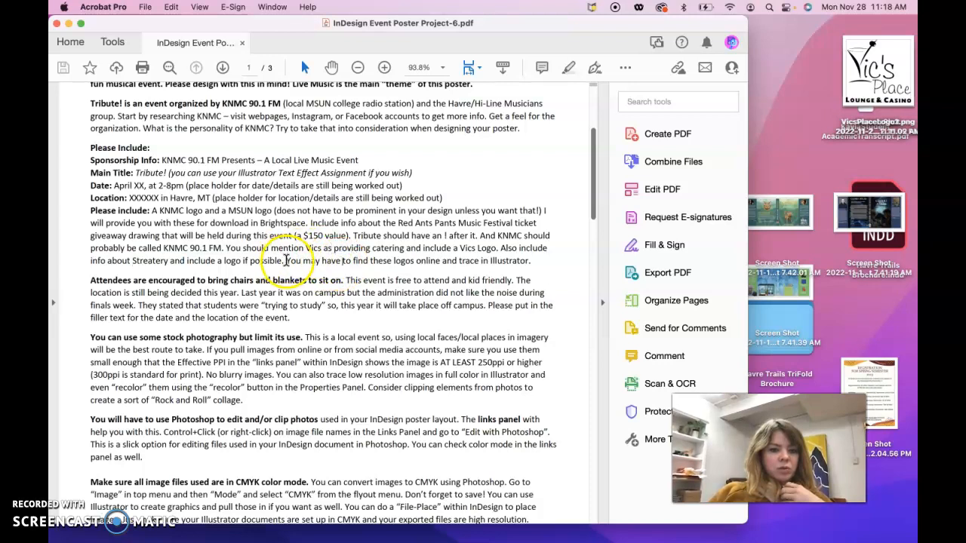
pyautogui.moveTo(307, 249); pyautogui.dragTo(349, 249)
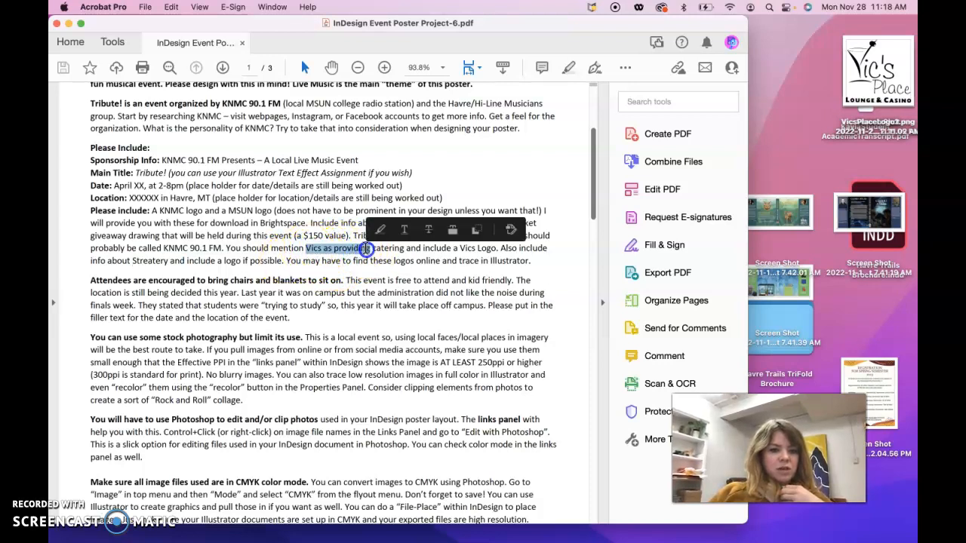
pyautogui.click(134, 262)
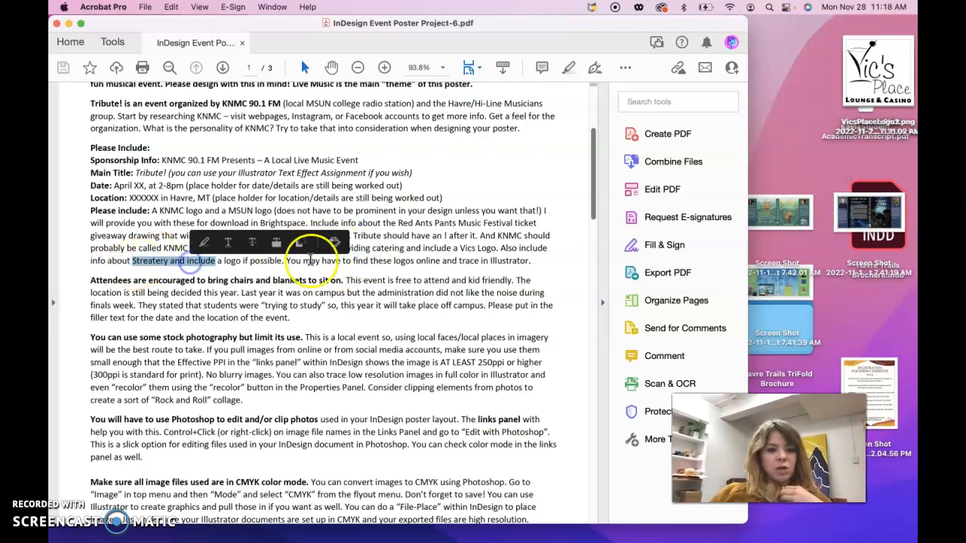
pyautogui.click(387, 263)
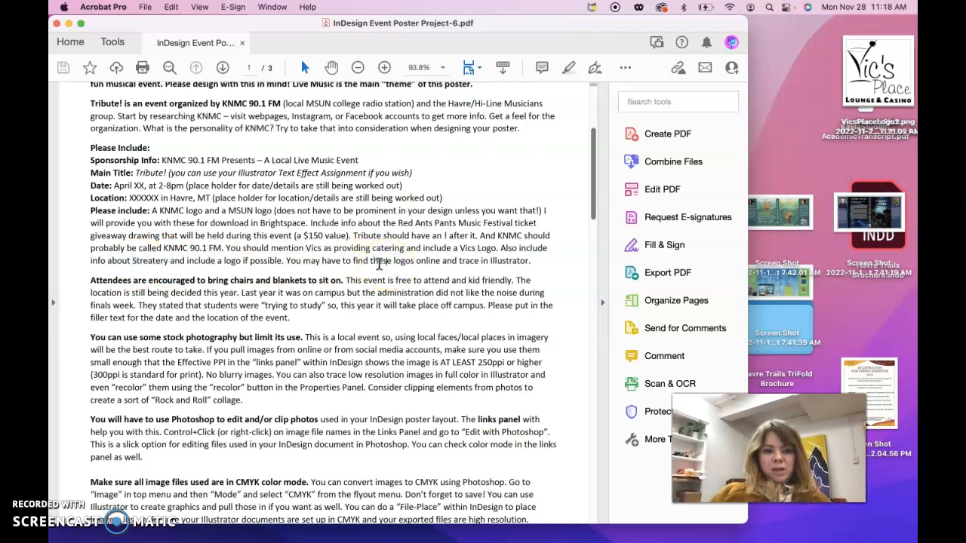
# - Examine the past Tribute poster designs in the brief, including their logos, event details and layouts
pyautogui.scroll(-2, 376, 262)
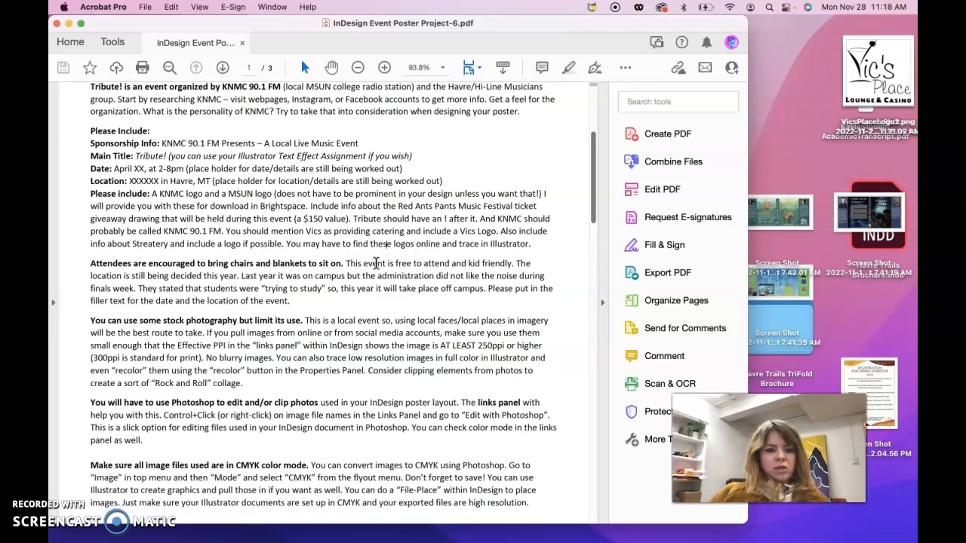
pyautogui.scroll(-15, 376, 263)
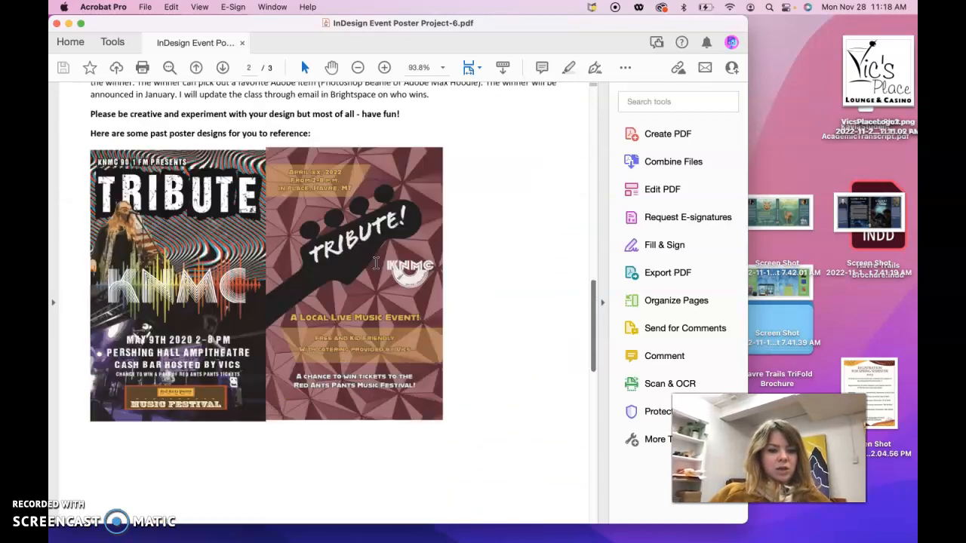
pyautogui.scroll(-5, 375, 263)
pyautogui.scroll(2, 375, 262)
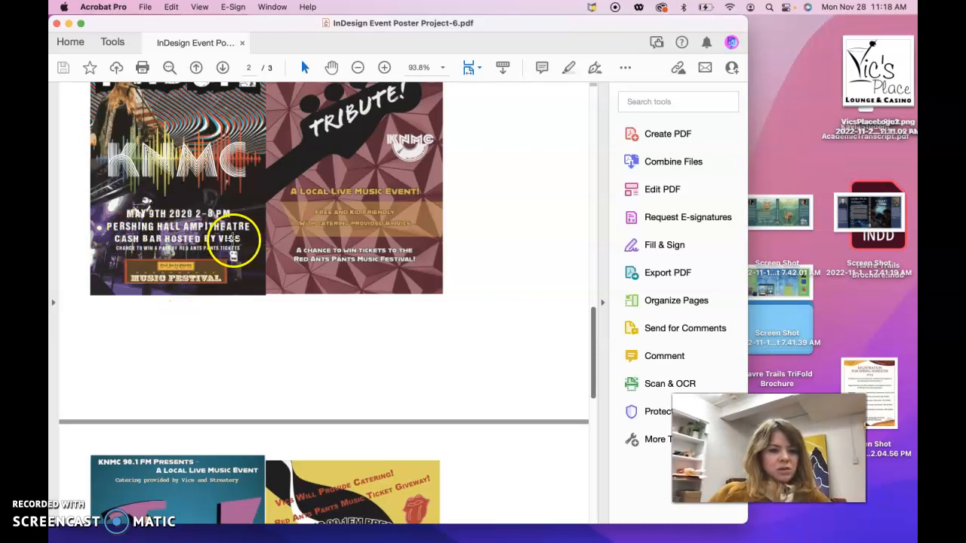
pyautogui.scroll(2, 261, 333)
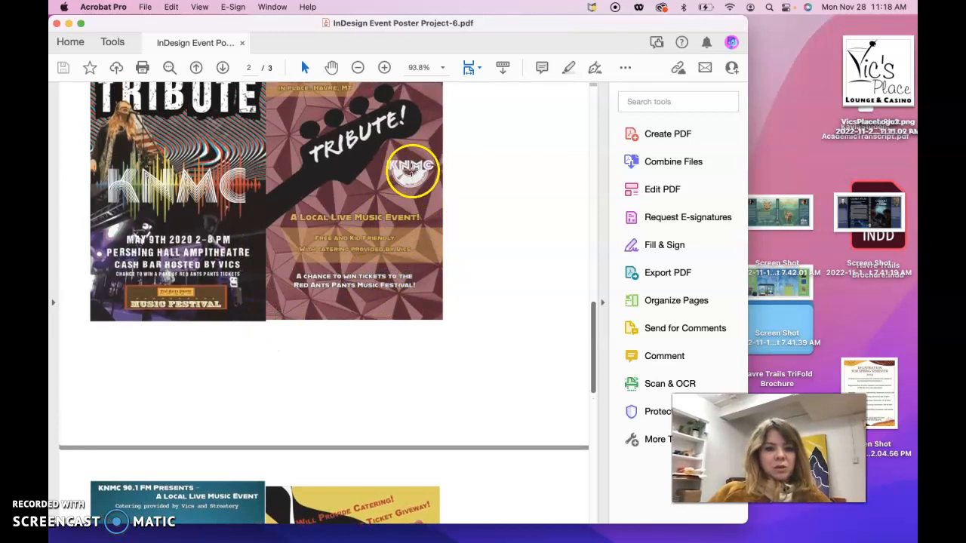
pyautogui.scroll(-15, 330, 303)
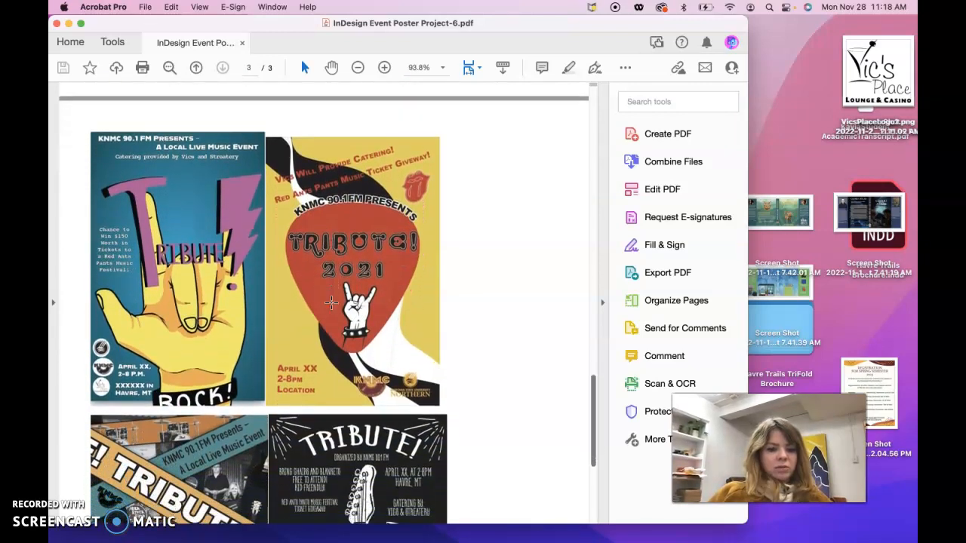
pyautogui.scroll(-2, 330, 302)
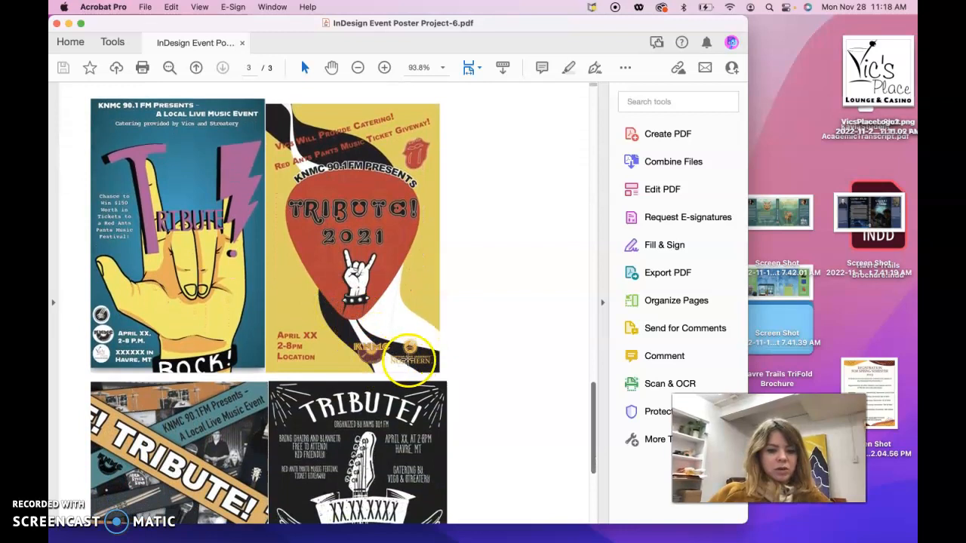
pyautogui.scroll(-2, 336, 414)
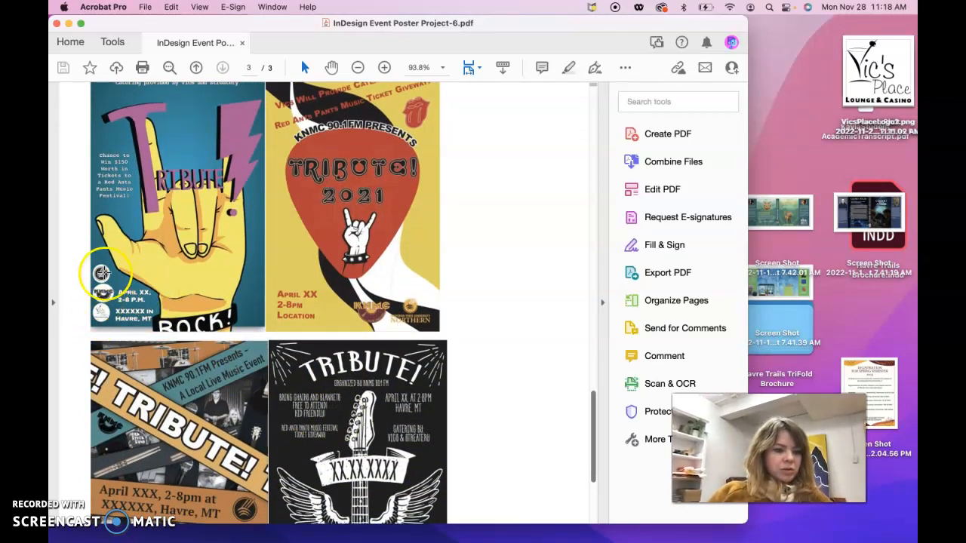
pyautogui.scroll(-8, 117, 312)
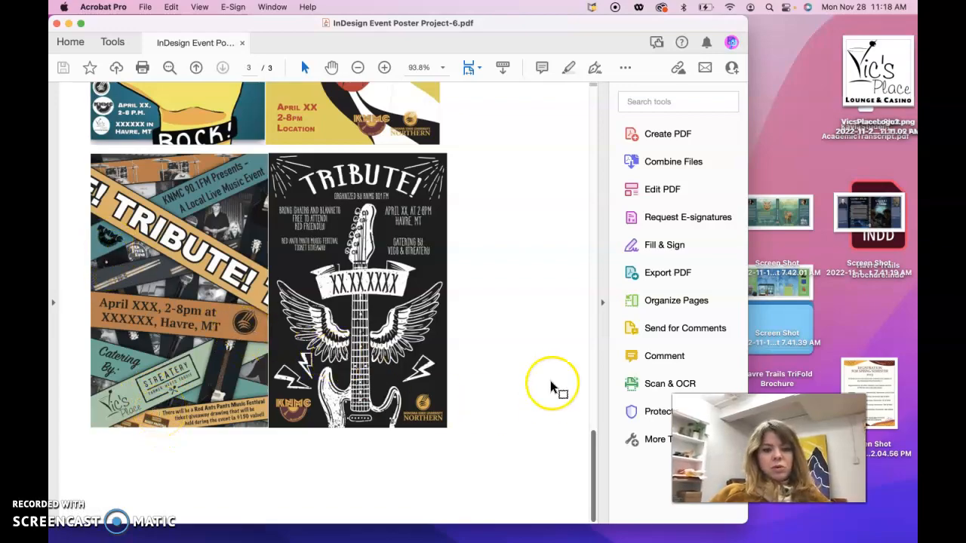
pyautogui.scroll(15, 551, 385)
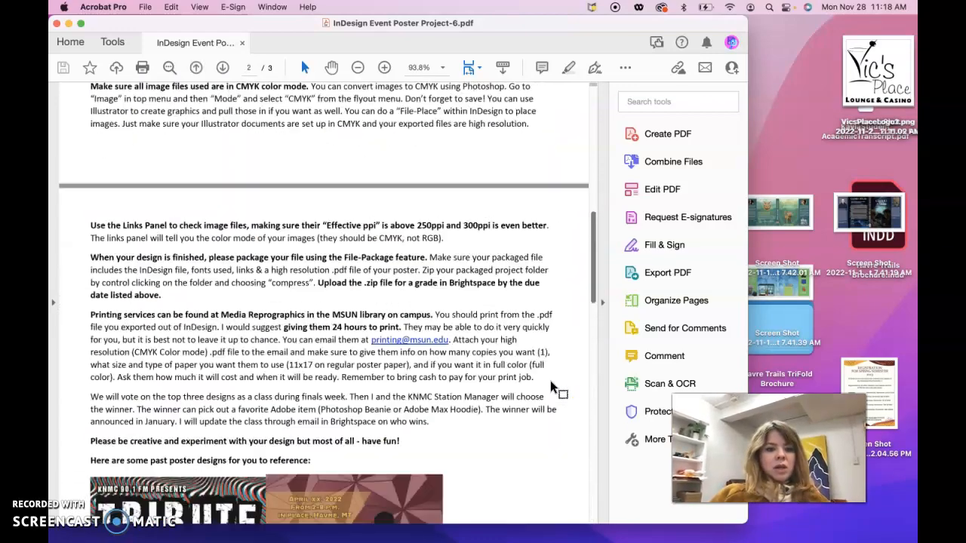
pyautogui.scroll(-15, 550, 387)
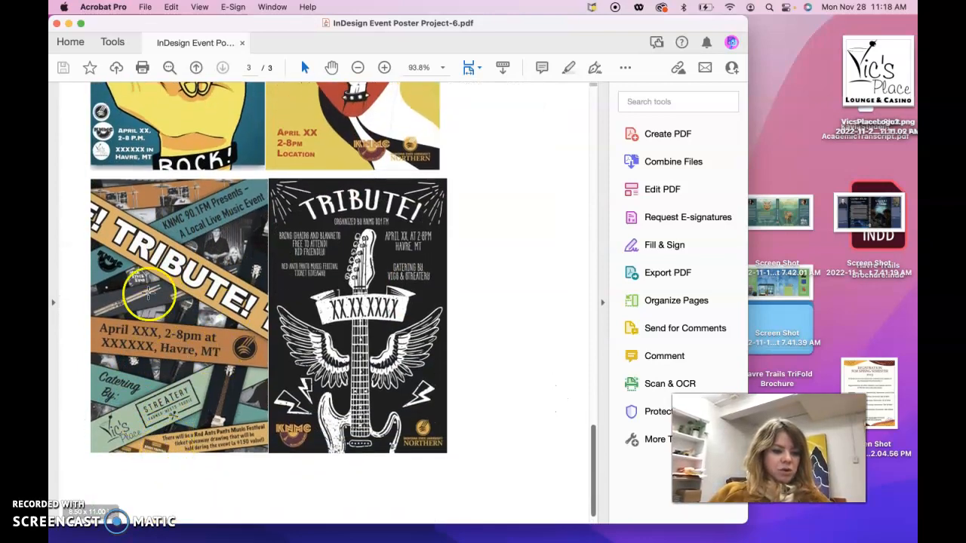
# - Minimize the PDF brief, switch to Adobe InDesign 2023 and start a new file
pyautogui.click(69, 23)
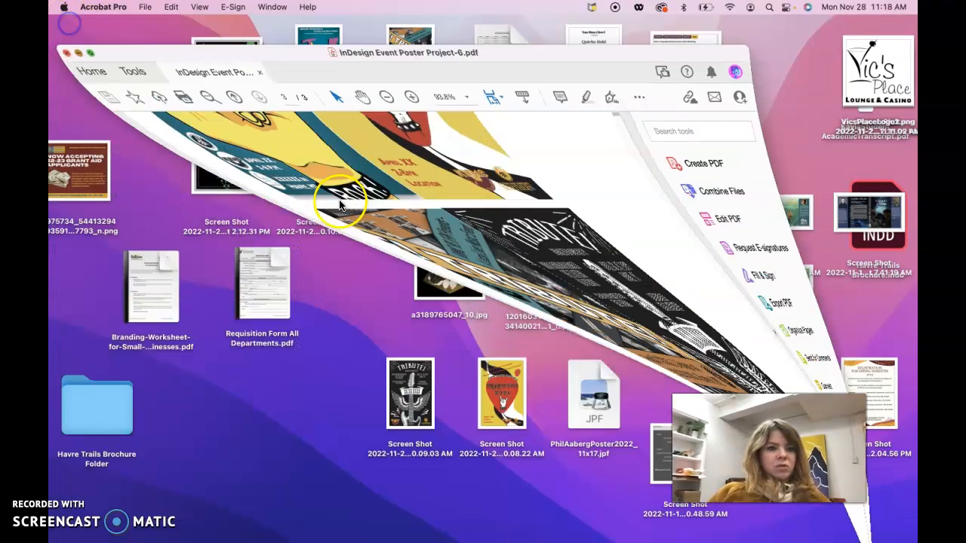
pyautogui.click(579, 525)
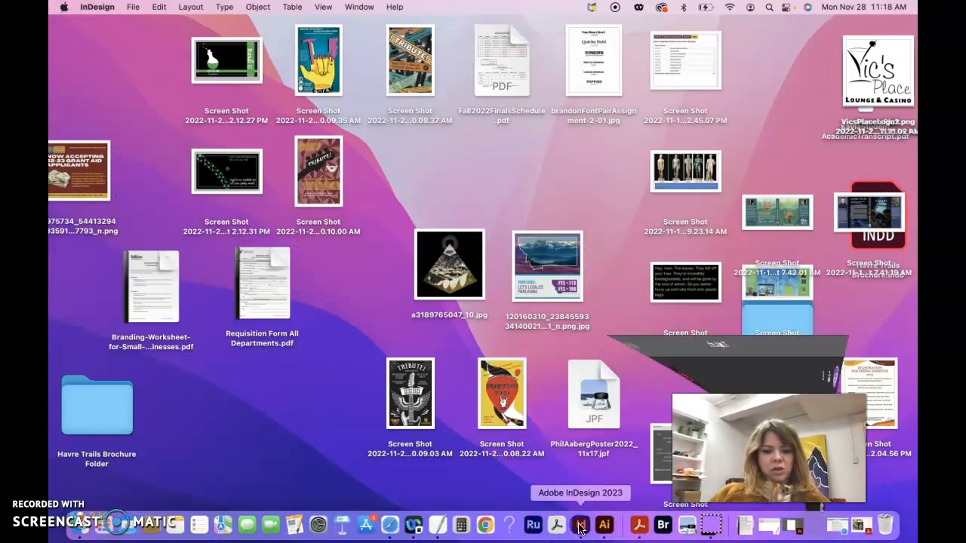
pyautogui.click(135, 8)
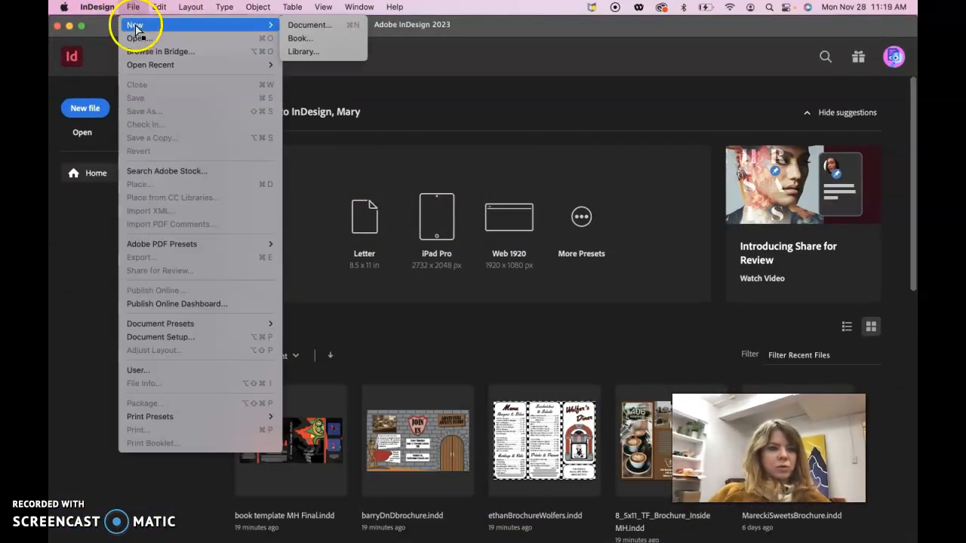
pyautogui.click(85, 108)
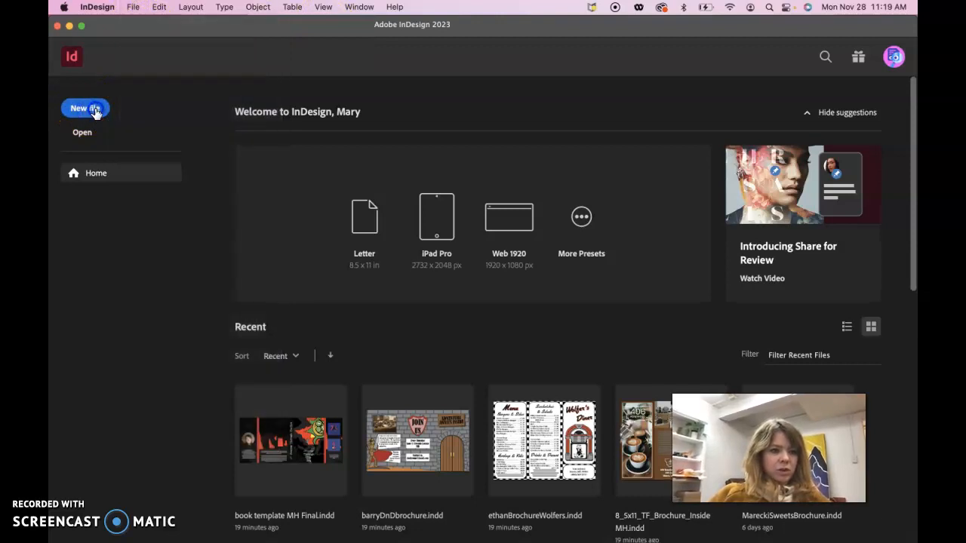
pyautogui.click(86, 107)
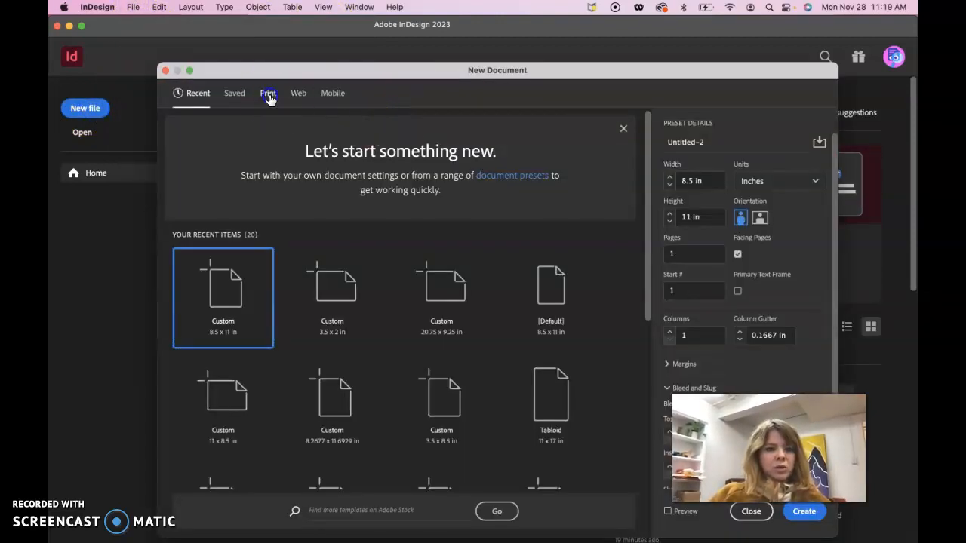
# - Create a one-page portrait print document at 11 x 17 in from the Tabloid preset
pyautogui.click(268, 93)
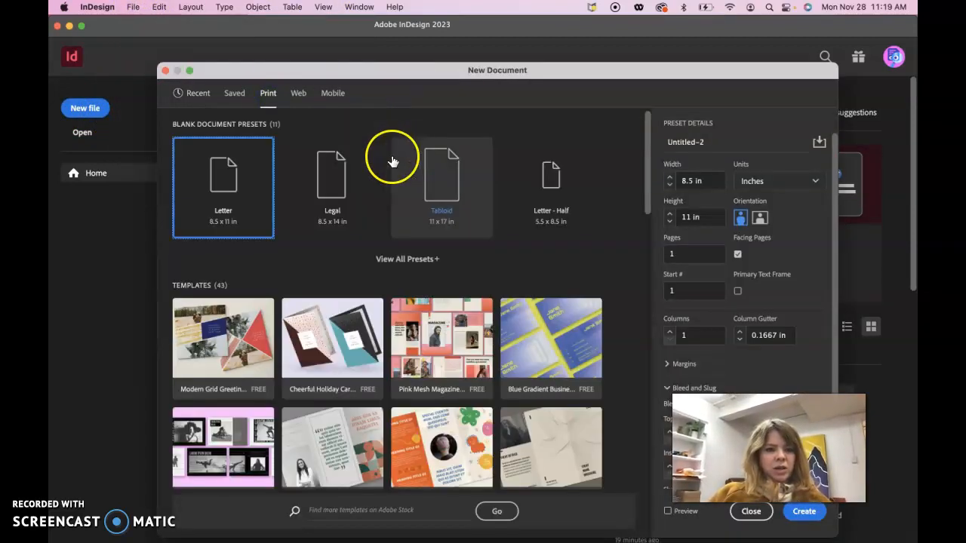
pyautogui.click(408, 261)
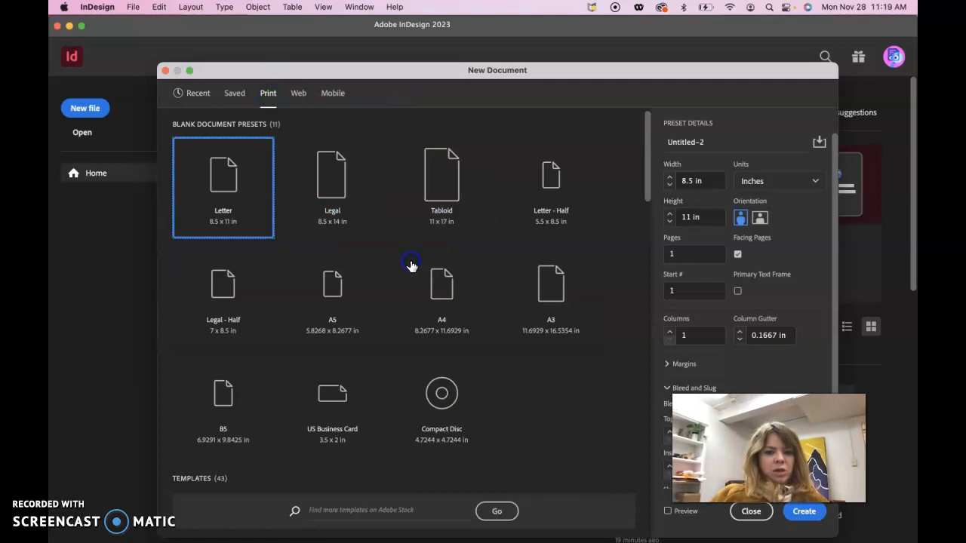
pyautogui.click(440, 202)
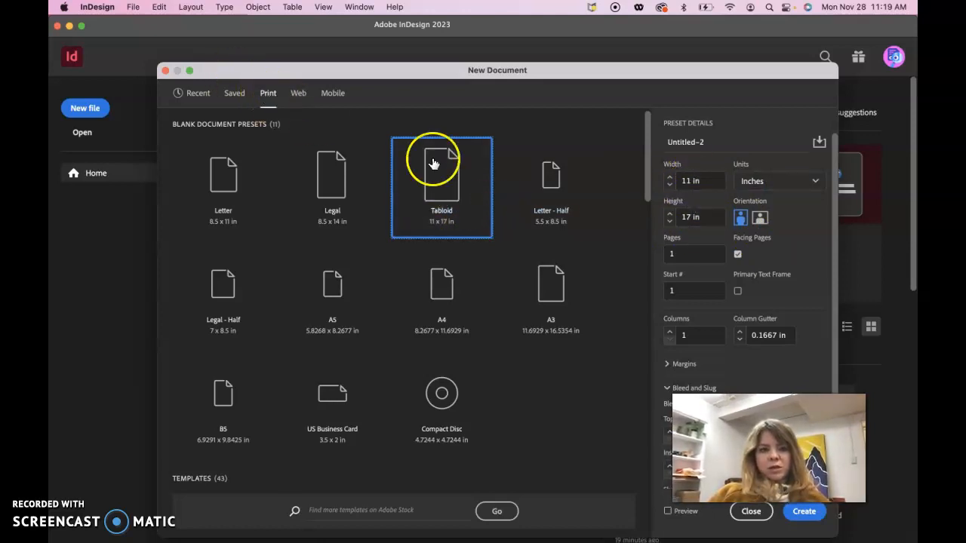
pyautogui.doubleClick(676, 254)
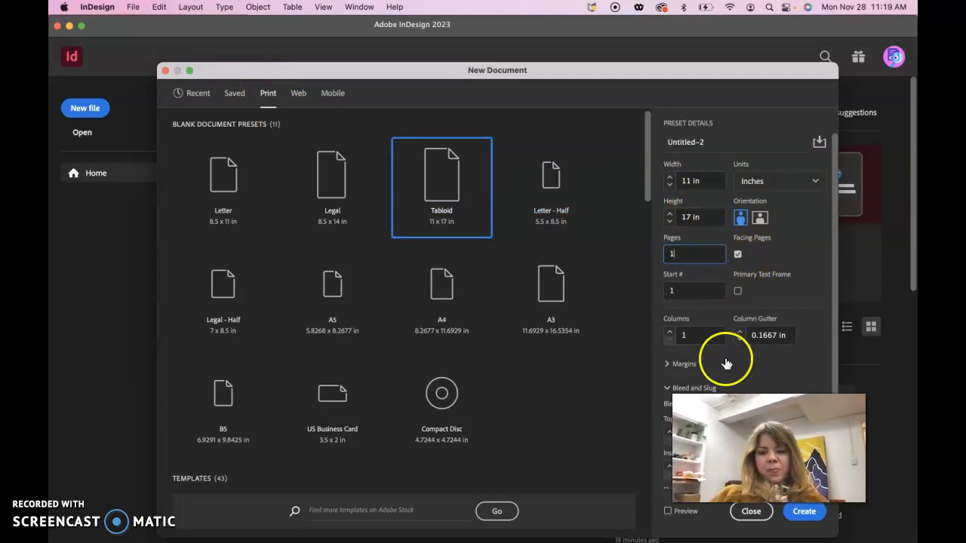
pyautogui.click(667, 389)
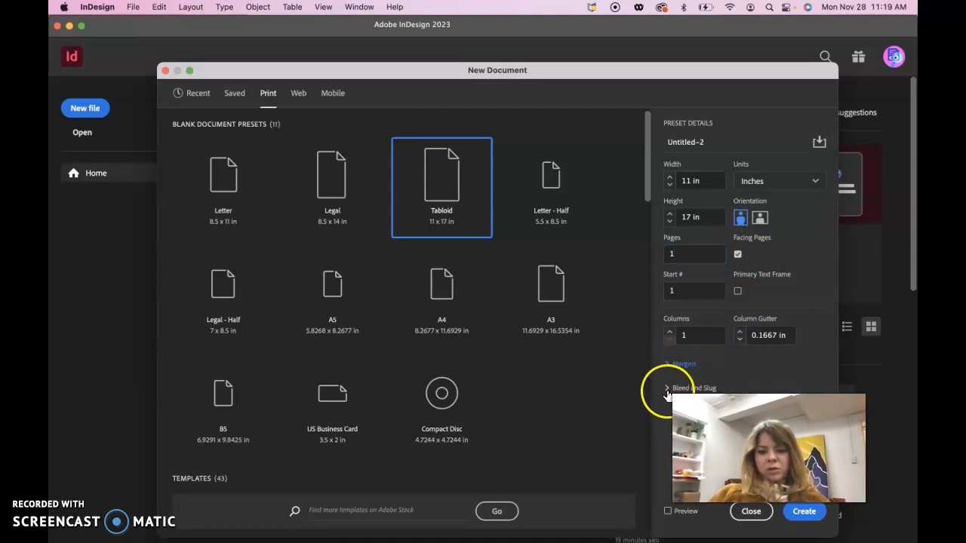
pyautogui.click(667, 389)
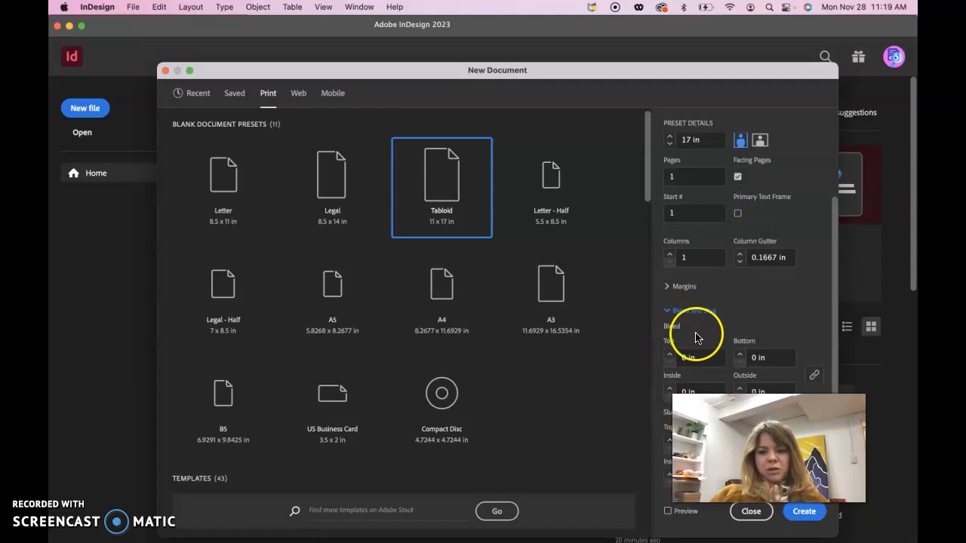
pyautogui.click(669, 311)
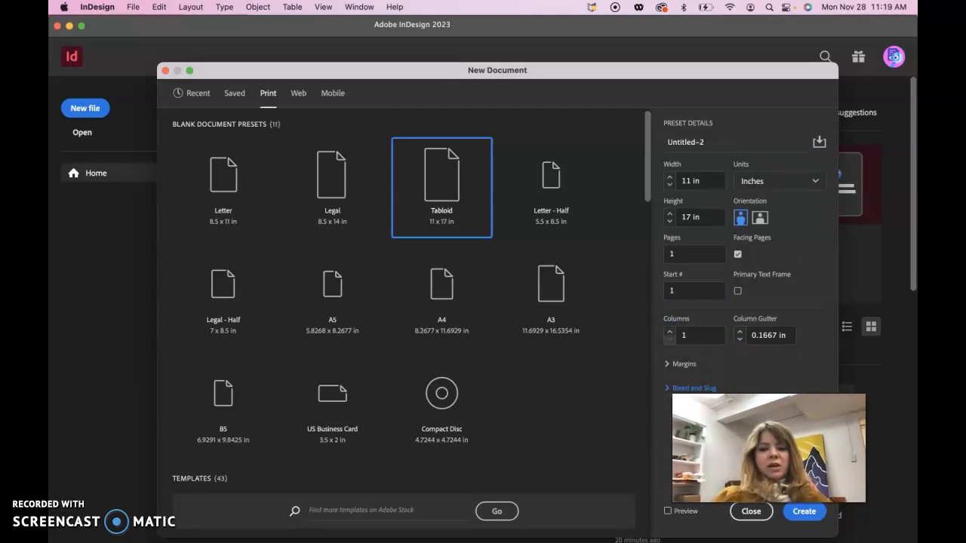
pyautogui.click(804, 512)
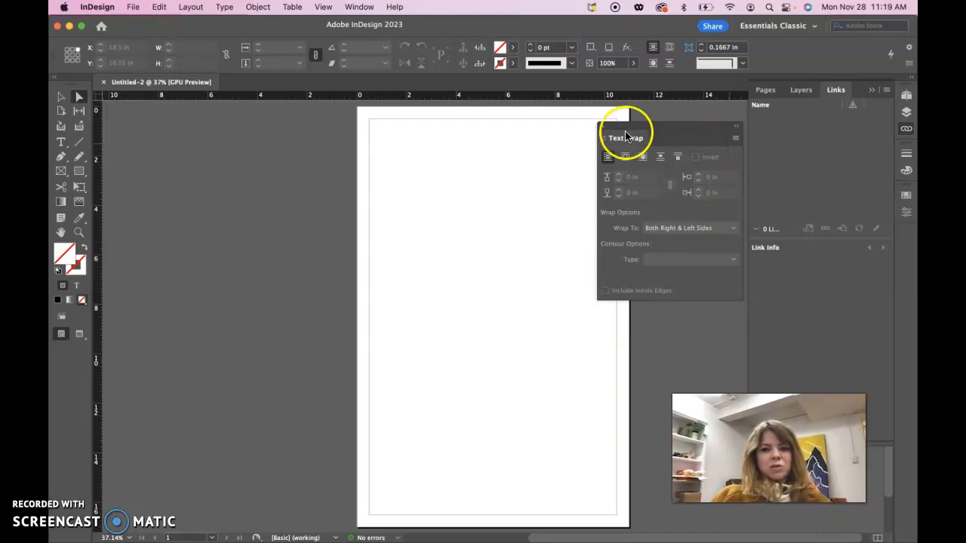
# - Choose the Essentials Classic workspace, reset it to its default layout and close the floating panels
pyautogui.click(602, 126)
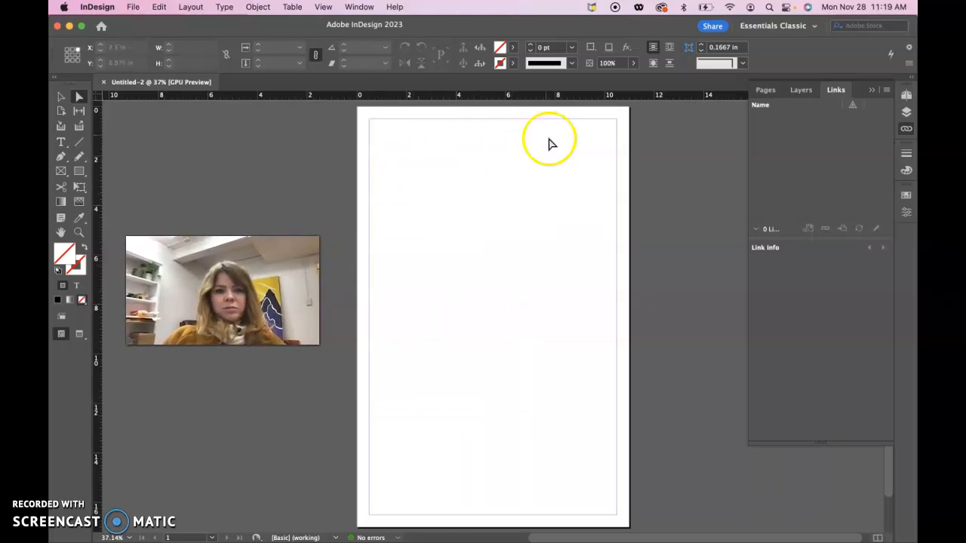
pyautogui.click(349, 8)
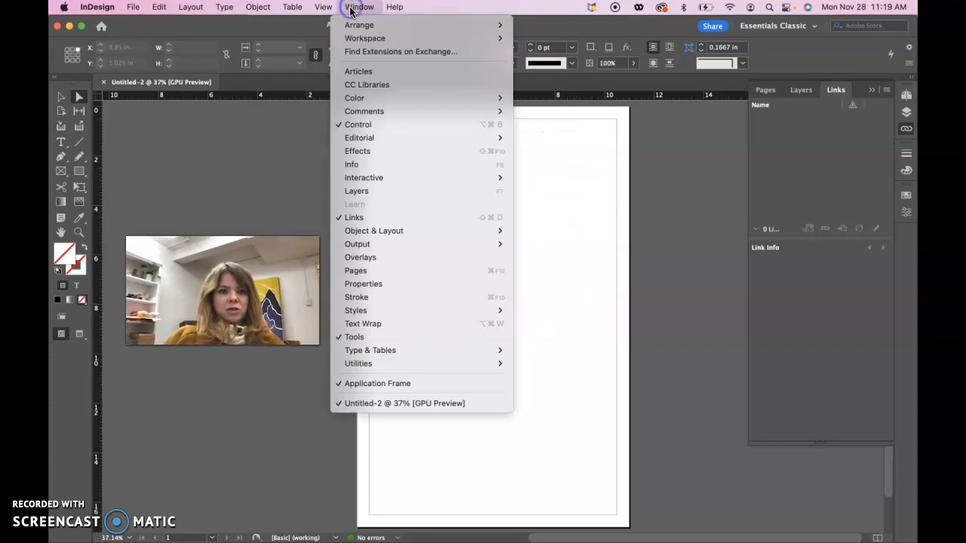
pyautogui.moveTo(362, 37)
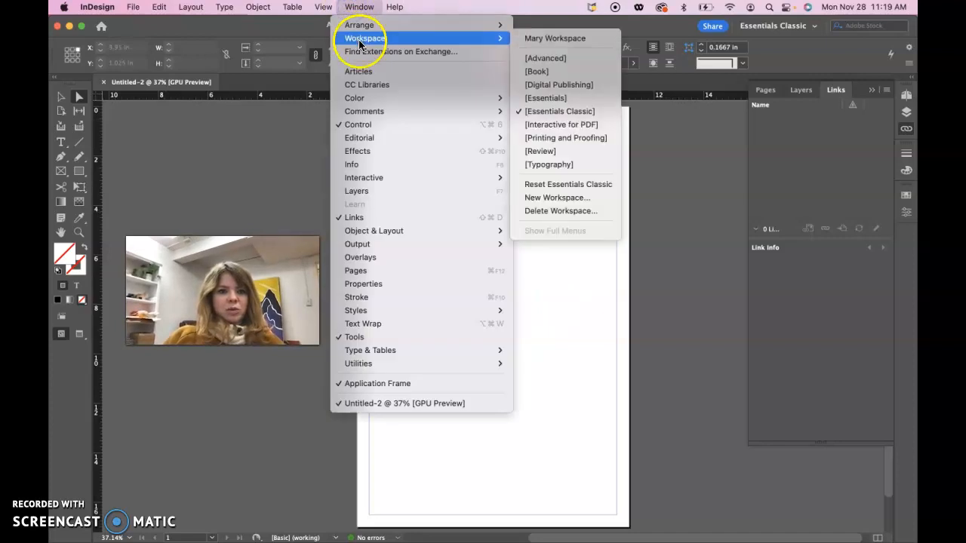
pyautogui.click(551, 113)
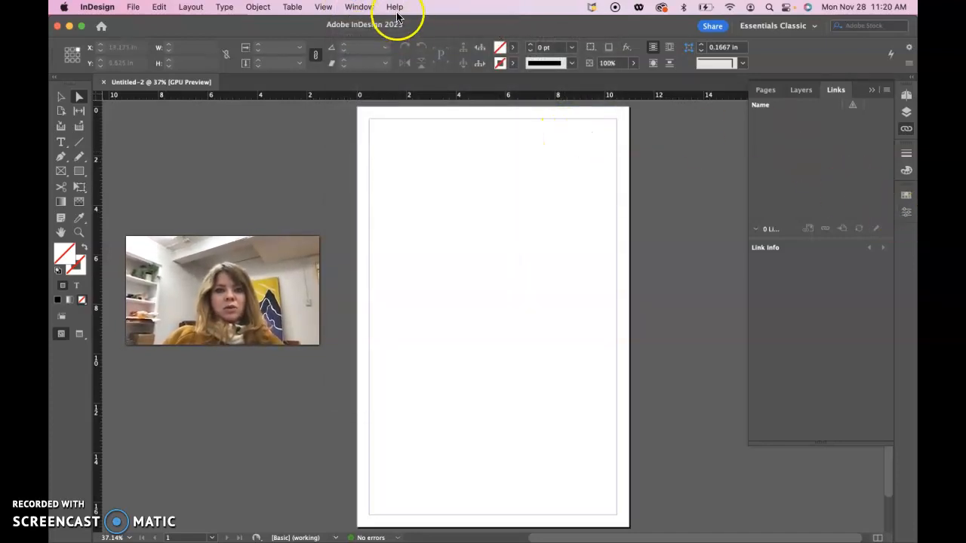
pyautogui.click(360, 7)
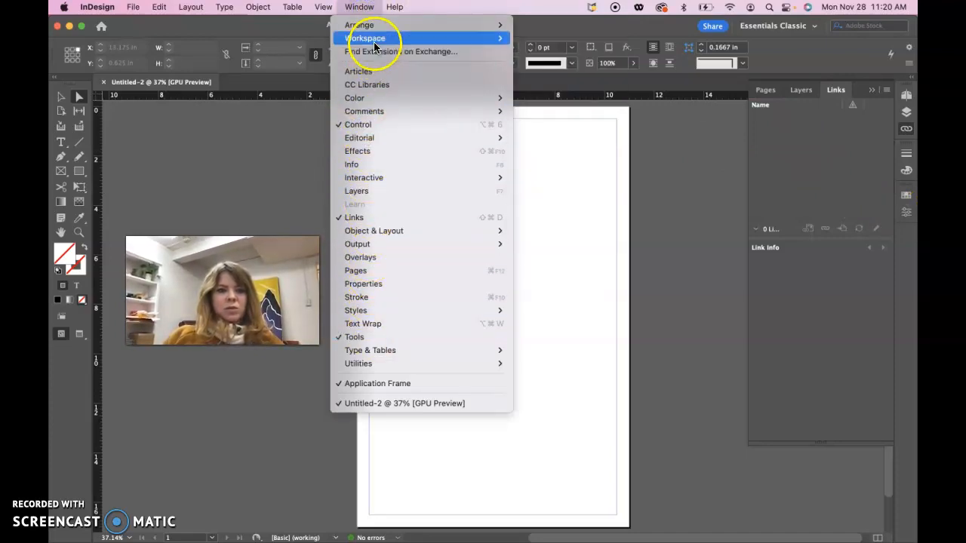
pyautogui.moveTo(375, 40)
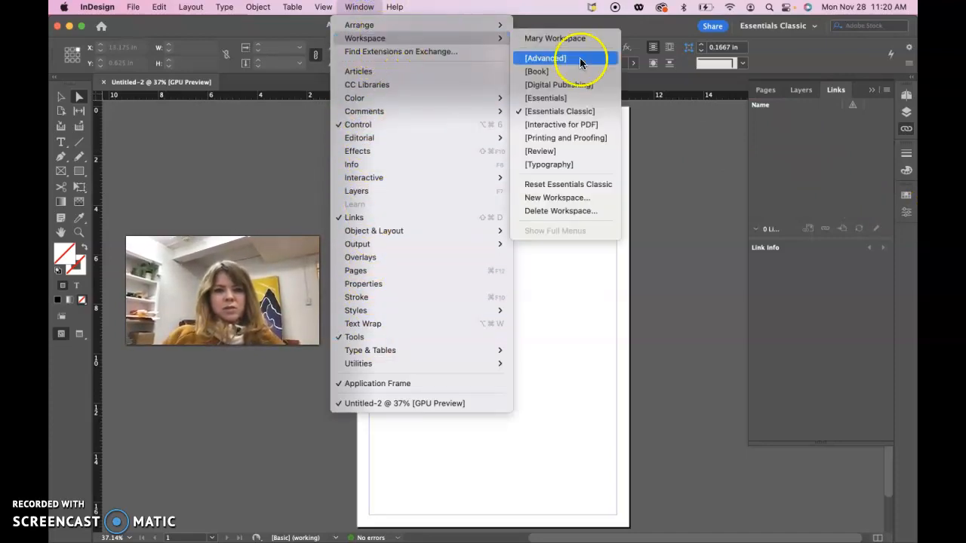
pyautogui.click(567, 185)
pyautogui.moveTo(793, 90); pyautogui.dragTo(567, 167)
pyautogui.click(539, 154)
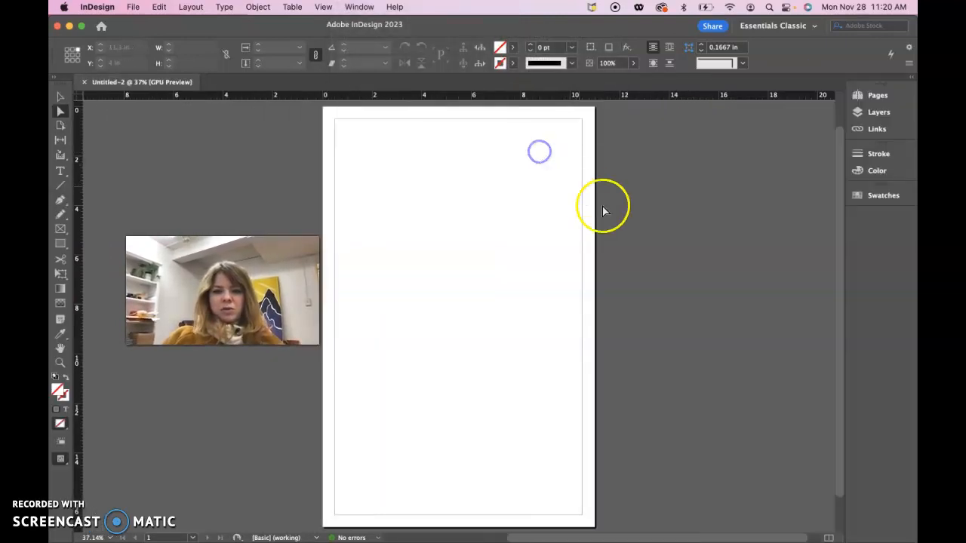
# - Set the toolbox to two columns and dock the Properties panel below Swatches, leaving it open and the CC Libraries panel closed
pyautogui.click(56, 79)
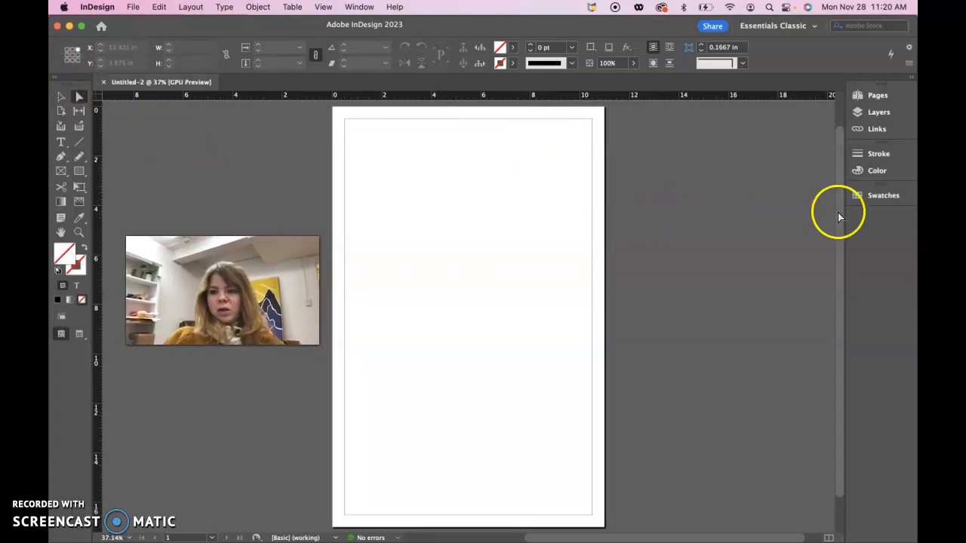
pyautogui.click(367, 7)
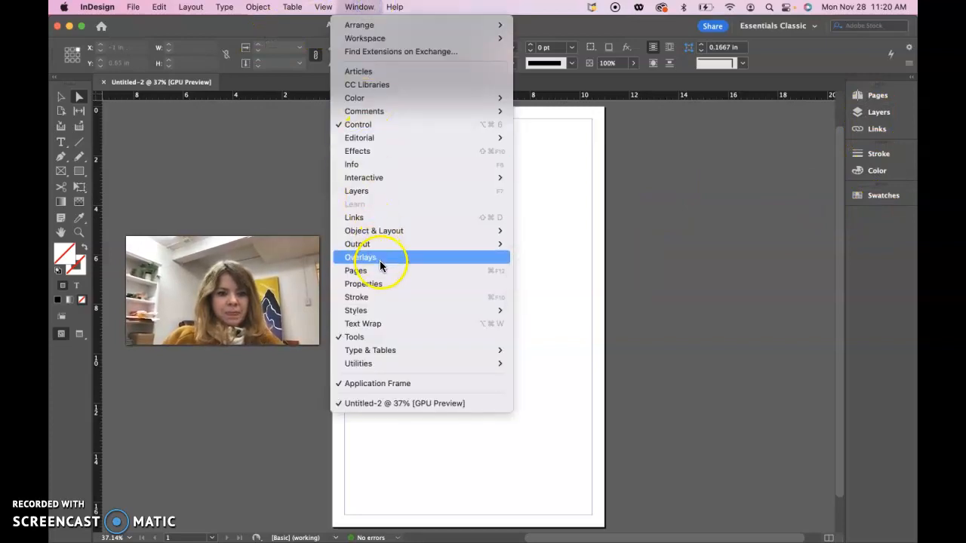
pyautogui.click(363, 284)
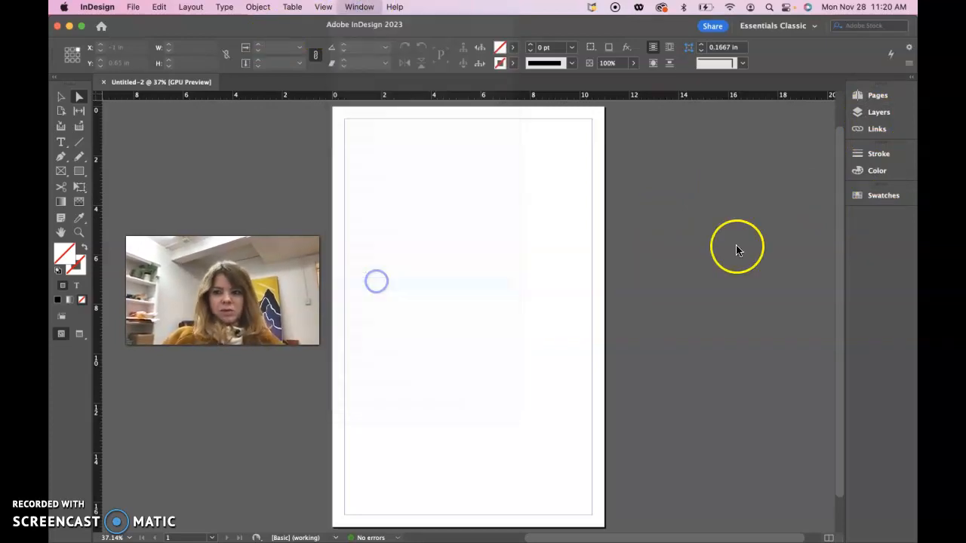
pyautogui.moveTo(562, 167); pyautogui.dragTo(862, 219)
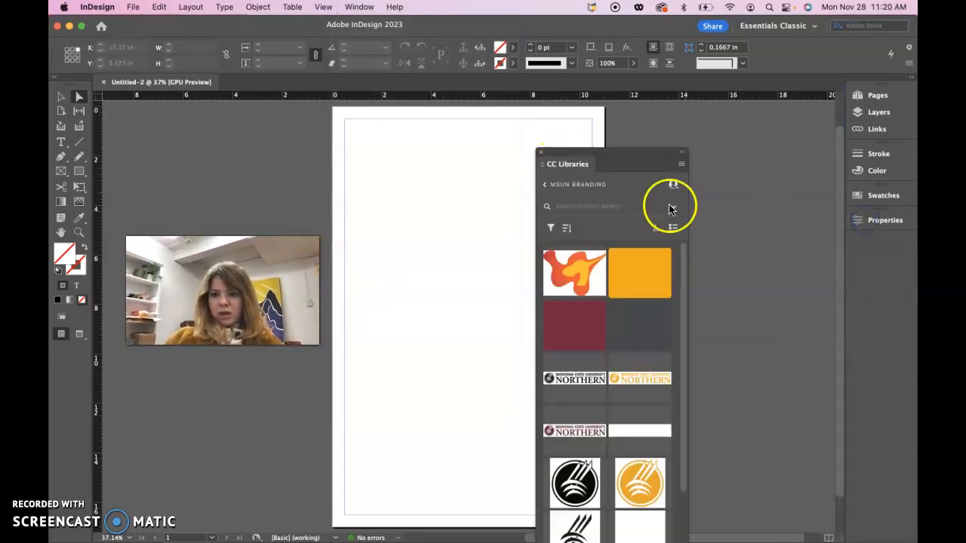
pyautogui.click(540, 151)
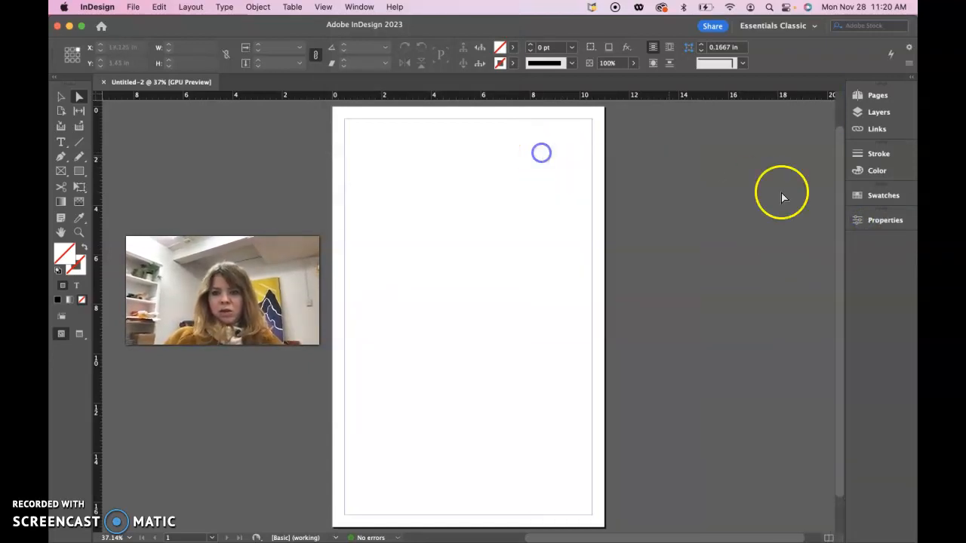
pyautogui.click(879, 226)
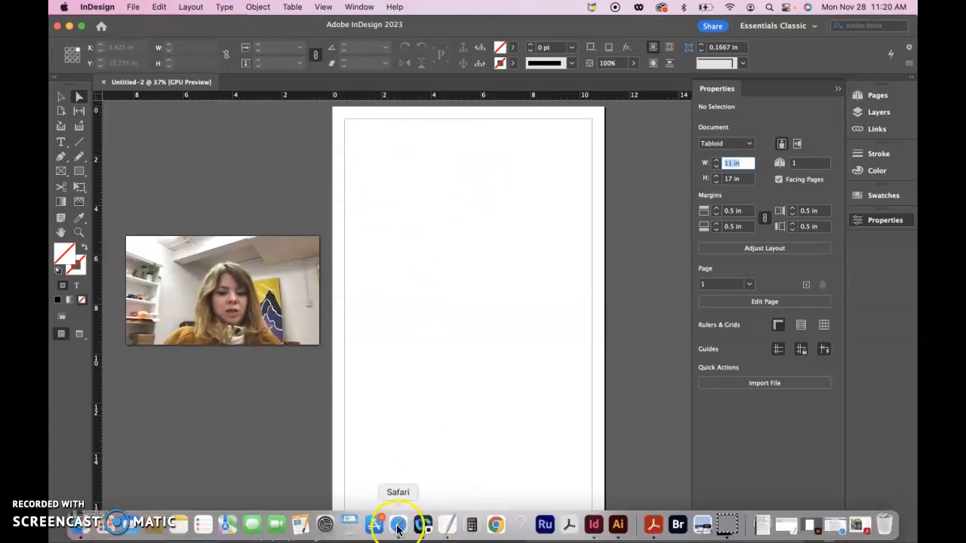
# - Switch to Safari and open unsplash.com in a new tab
pyautogui.click(398, 526)
pyautogui.click(838, 31)
pyautogui.write('unsplash.com')
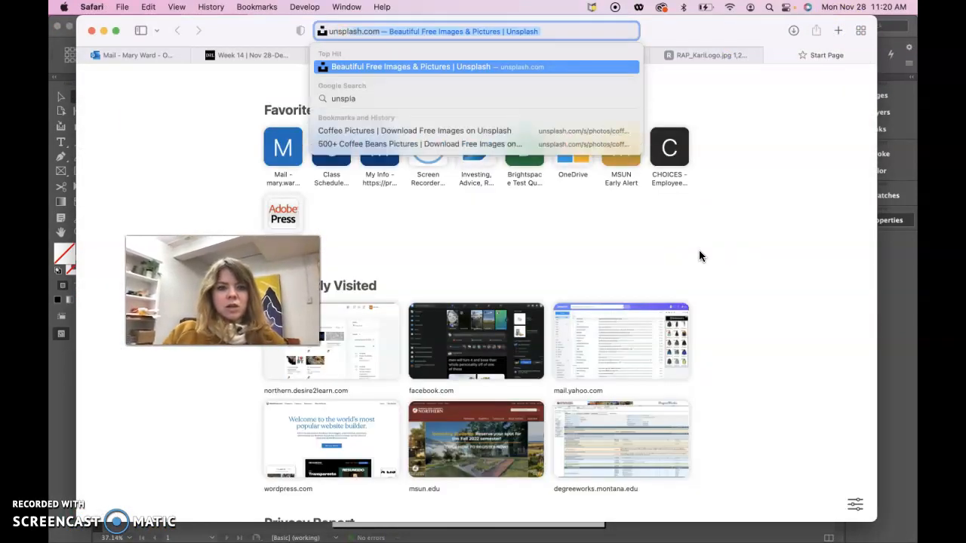
pyautogui.press('Return')
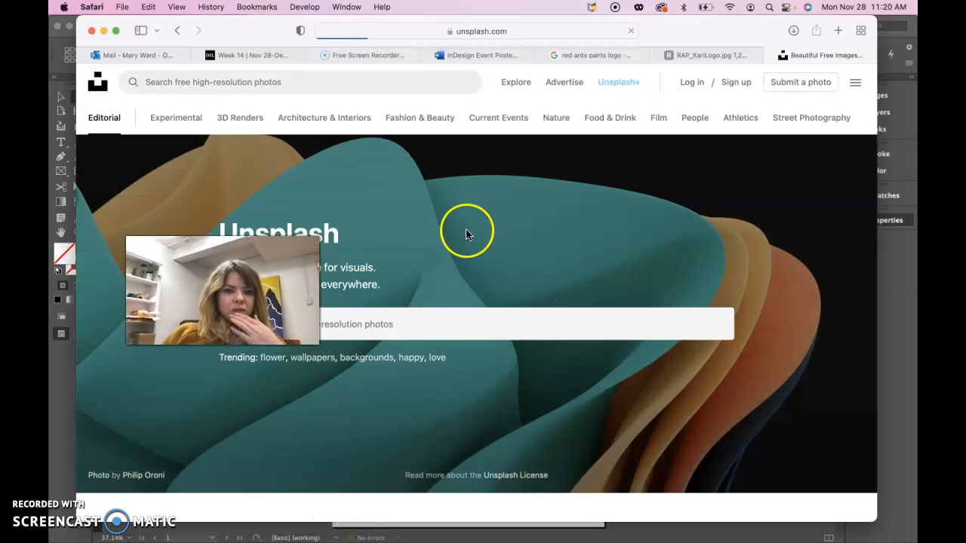
# - Search Unsplash for "guitar" and download the photo of the light blue electric guitar on a dark background
pyautogui.moveTo(277, 266); pyautogui.dragTo(259, 190)
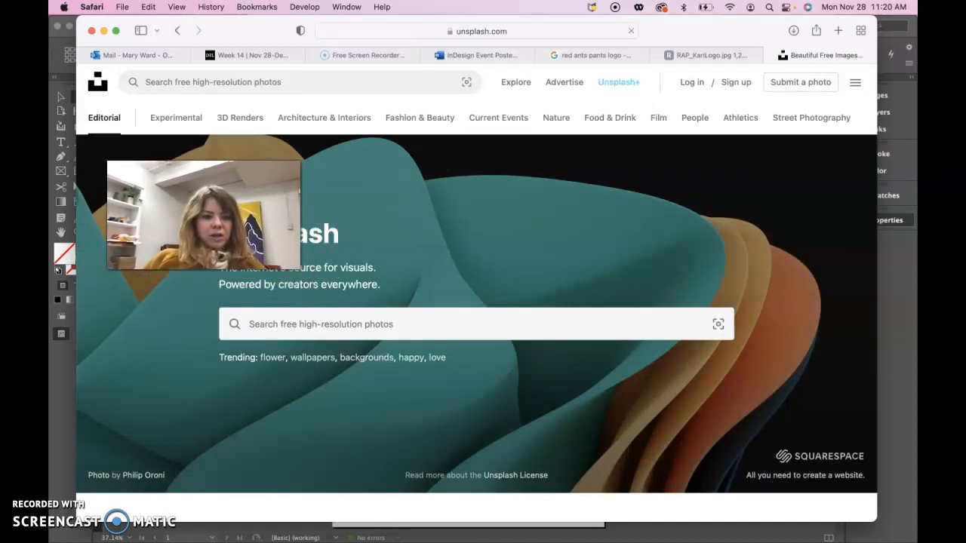
pyautogui.click(259, 323)
pyautogui.write('guit')
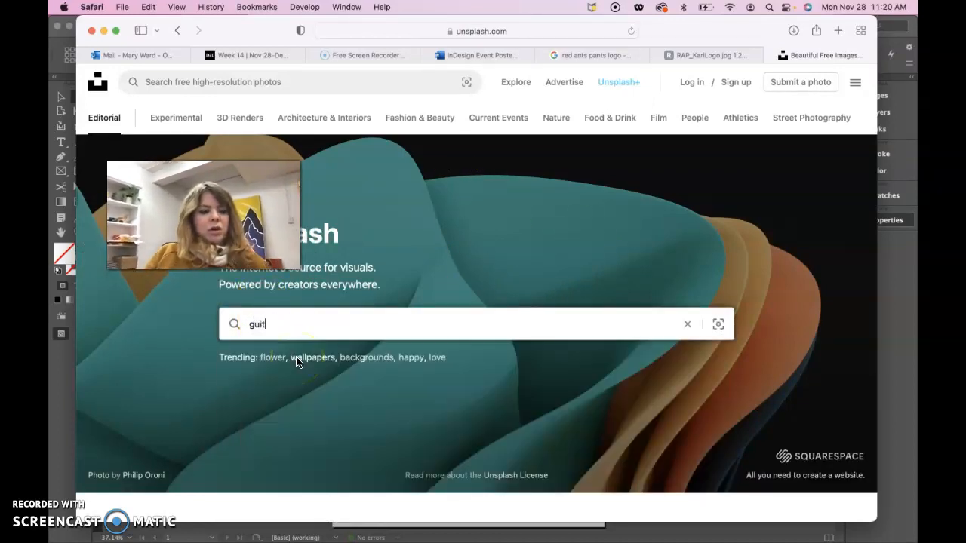
pyautogui.write('ar')
pyautogui.press('Return')
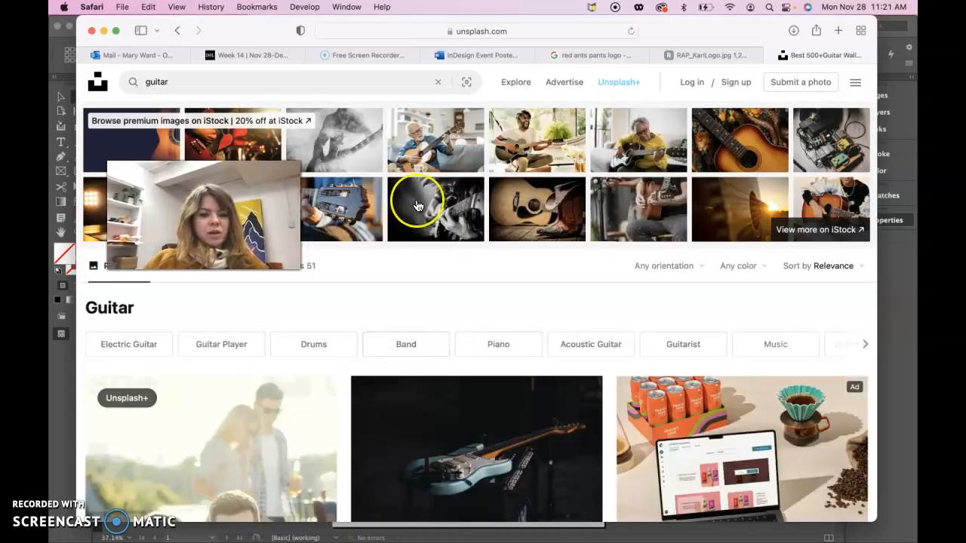
pyautogui.scroll(-5, 434, 292)
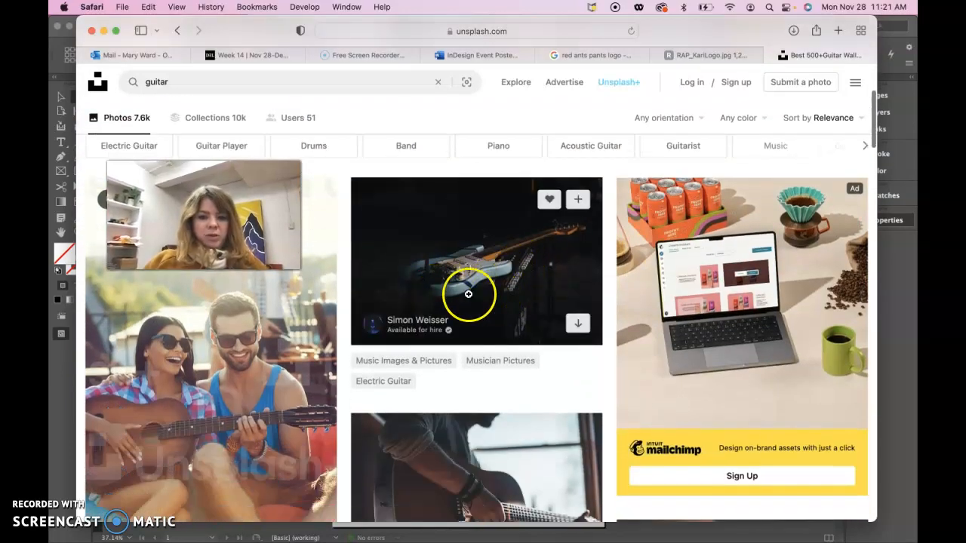
pyautogui.click(578, 323)
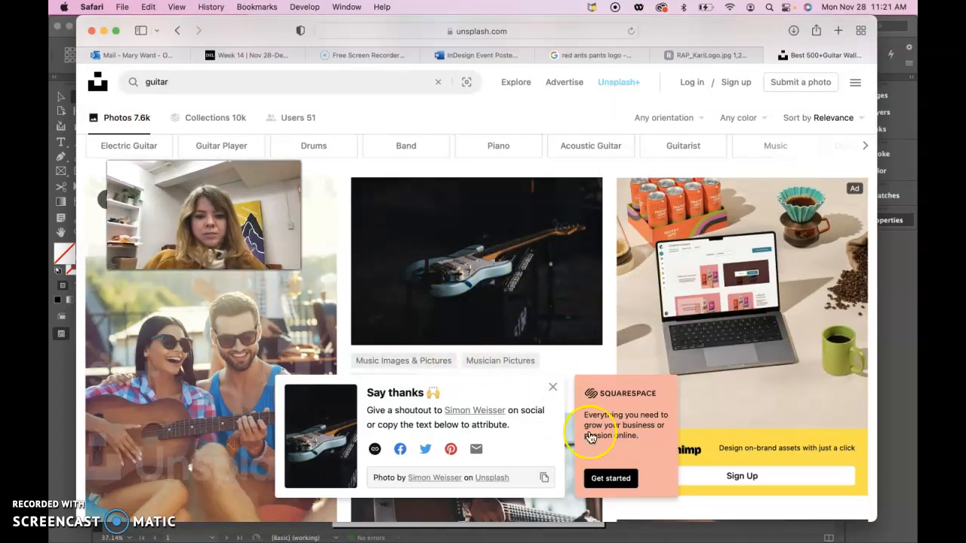
# - Switch back to InDesign and place the downloaded guitar JPEG across the upper part of the page, about 10.83 x 7.22 in
pyautogui.moveTo(679, 539)
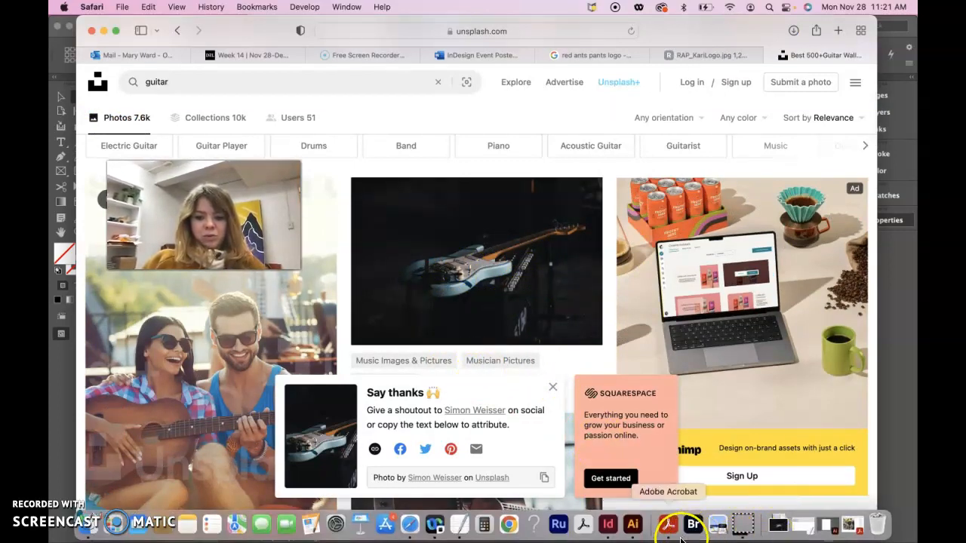
pyautogui.click(608, 524)
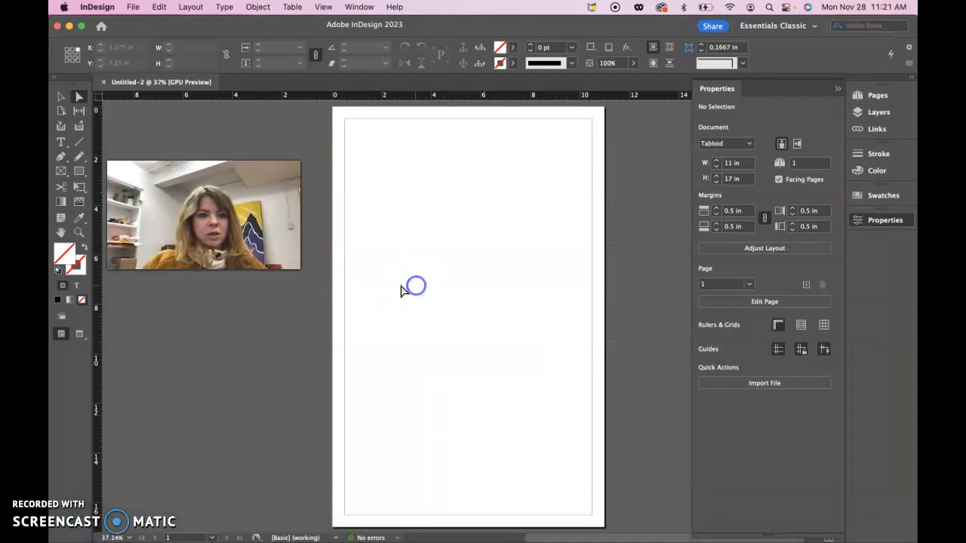
pyautogui.click(133, 7)
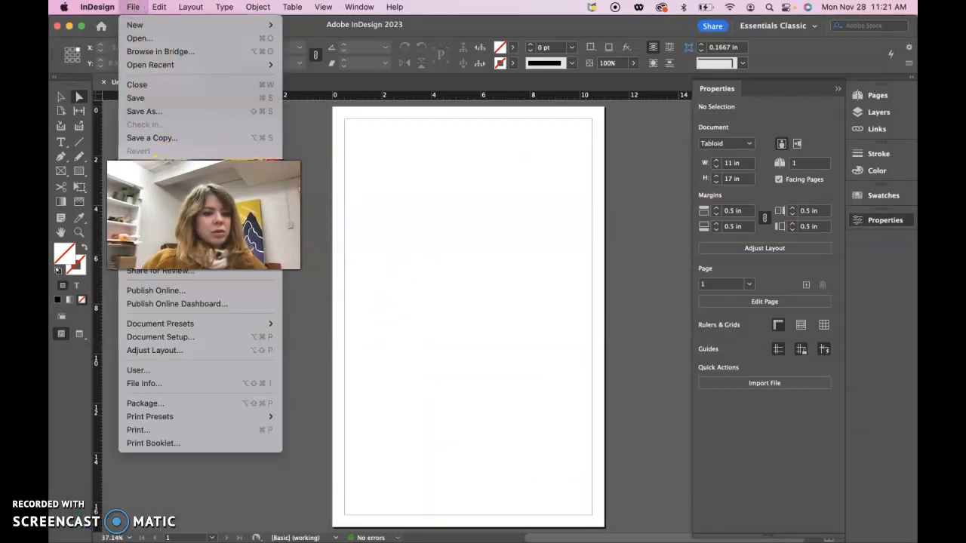
pyautogui.click(144, 185)
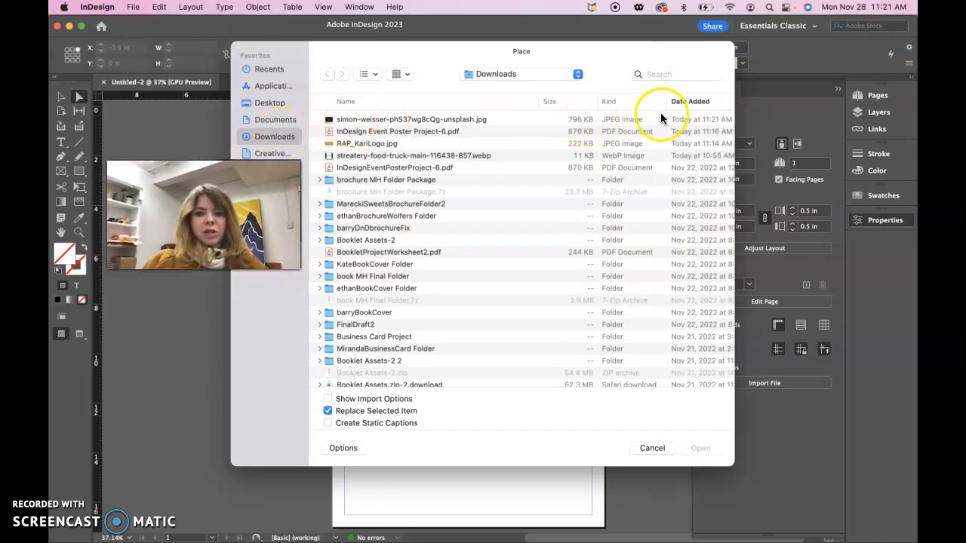
pyautogui.click(444, 122)
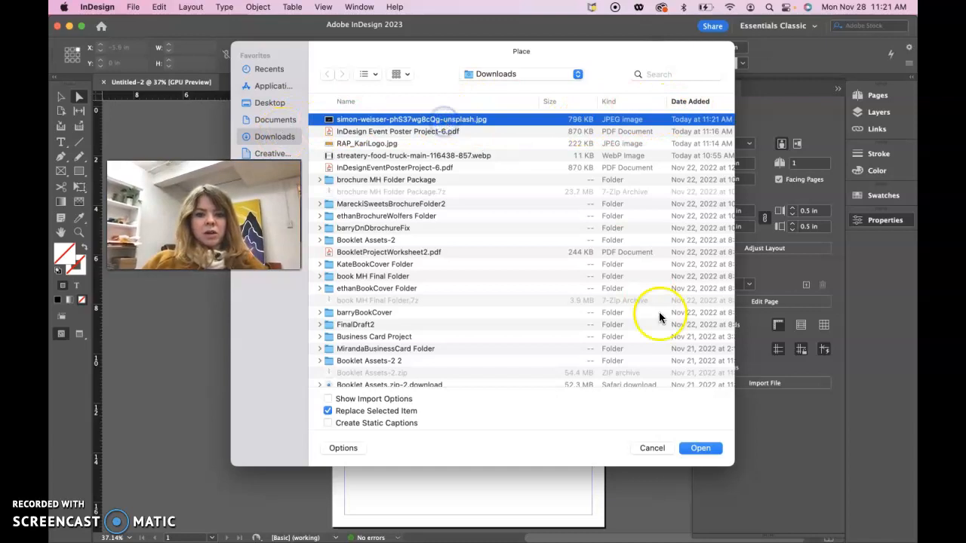
pyautogui.click(701, 448)
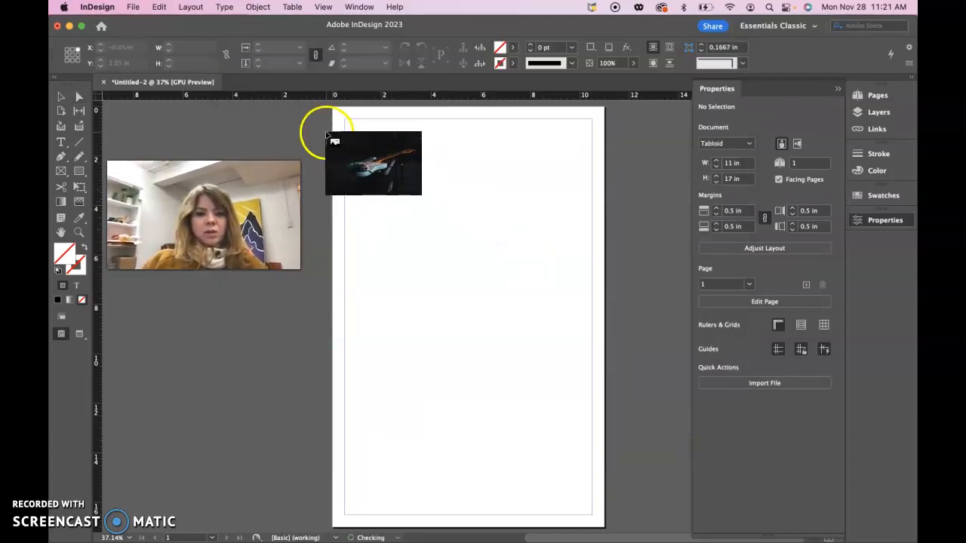
pyautogui.moveTo(330, 114); pyautogui.dragTo(435, 301)
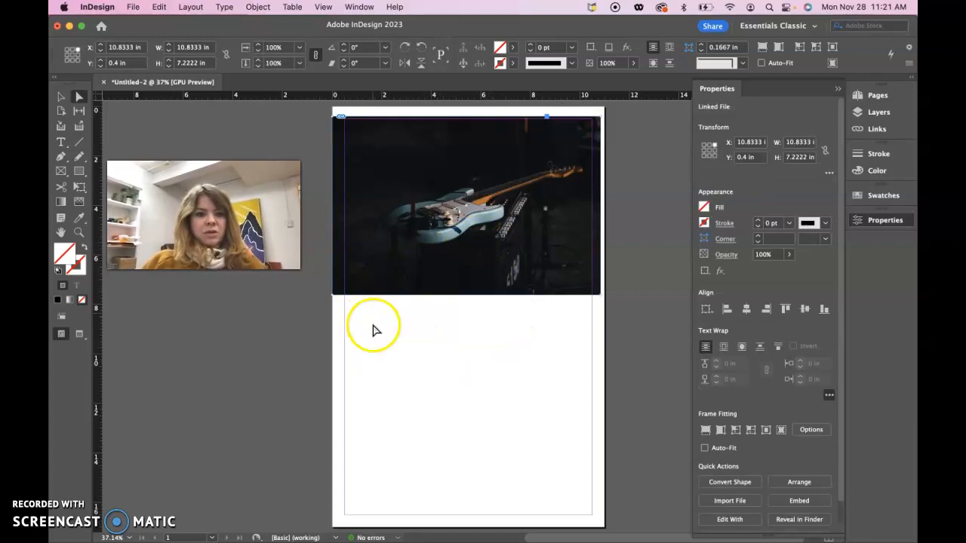
# - Move the placed guitar photo up so its upper edge meets the page edge at Y 0 in
pyautogui.click(60, 96)
pyautogui.click(278, 128)
pyautogui.moveTo(413, 238); pyautogui.dragTo(455, 225)
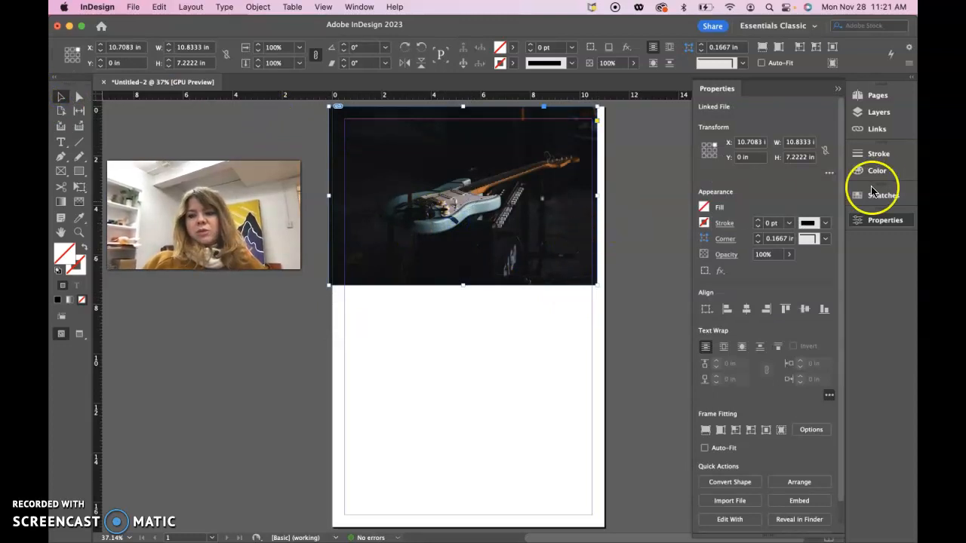
# - Expand the guitar photo's link information and examine its color space, effective resolution, dimensions and scale
pyautogui.click(877, 130)
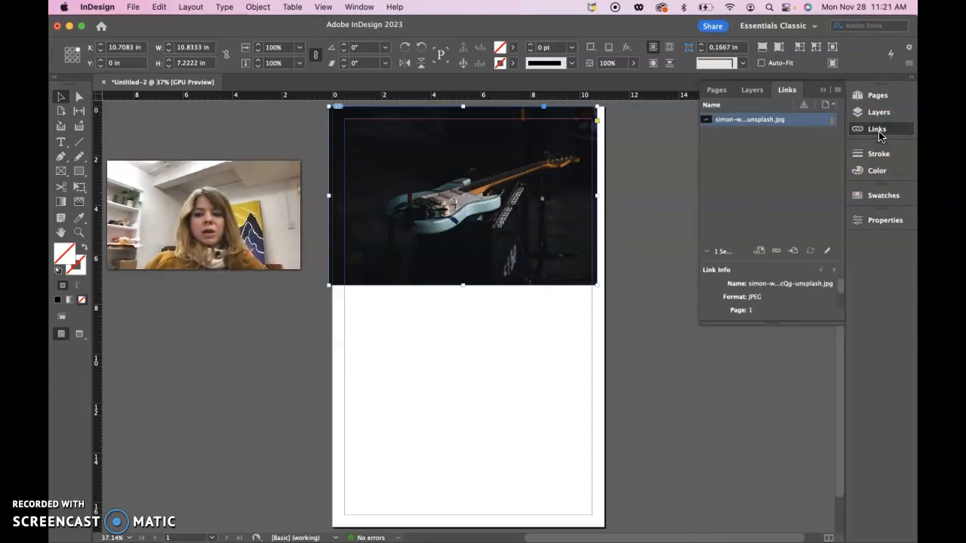
pyautogui.moveTo(761, 325); pyautogui.dragTo(771, 384)
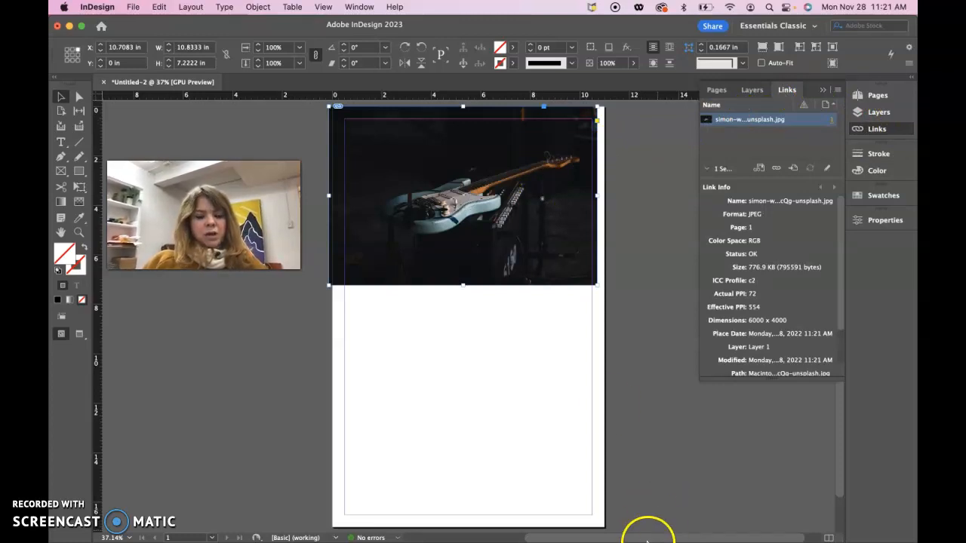
pyautogui.moveTo(647, 540)
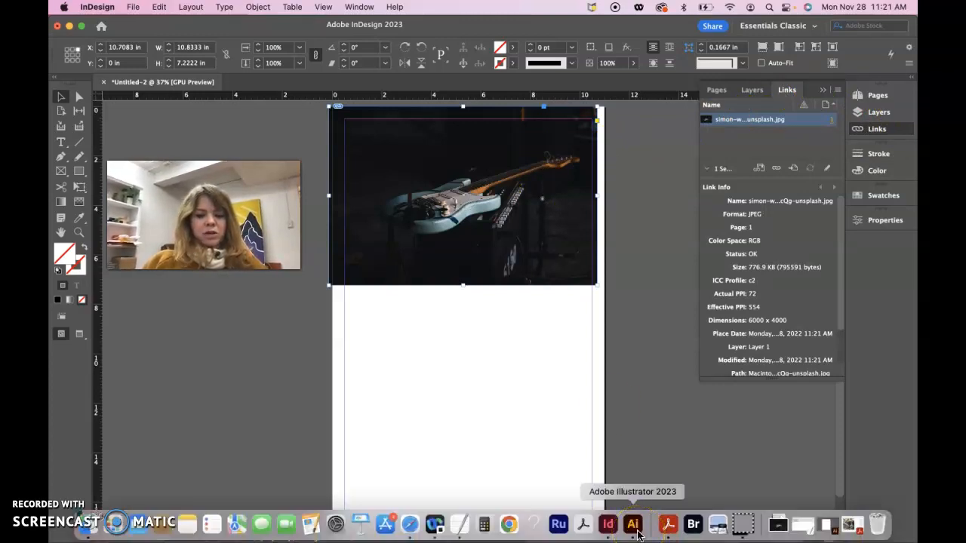
pyautogui.click(615, 530)
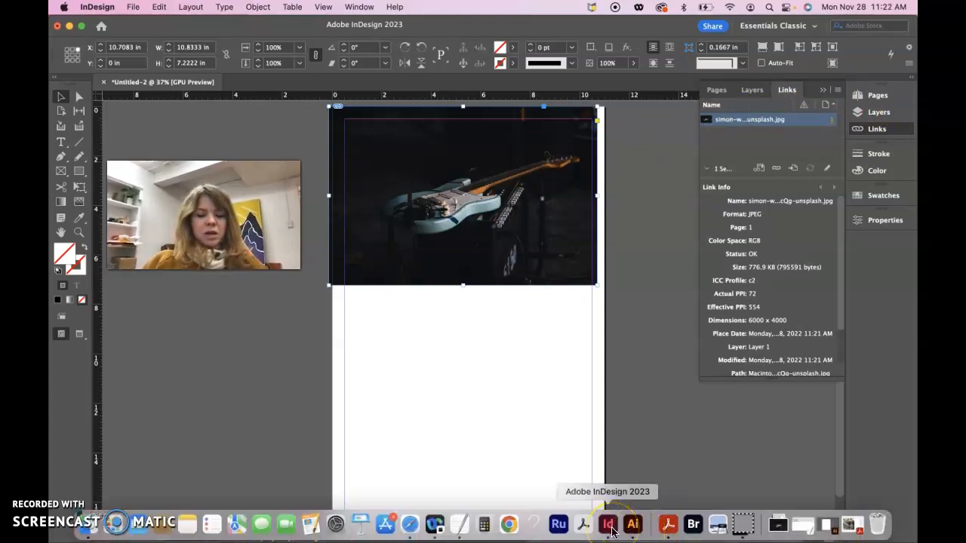
pyautogui.click(769, 118)
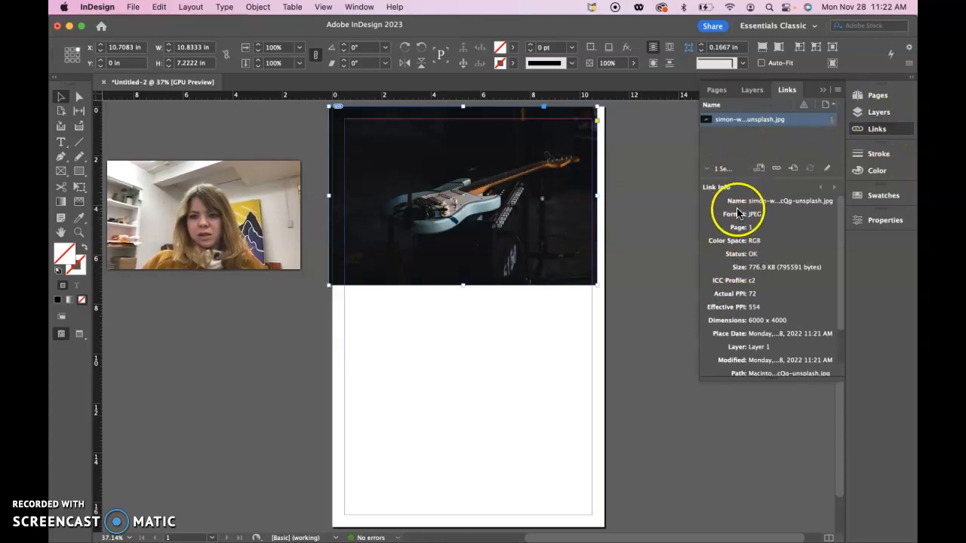
pyautogui.moveTo(770, 381); pyautogui.dragTo(773, 423)
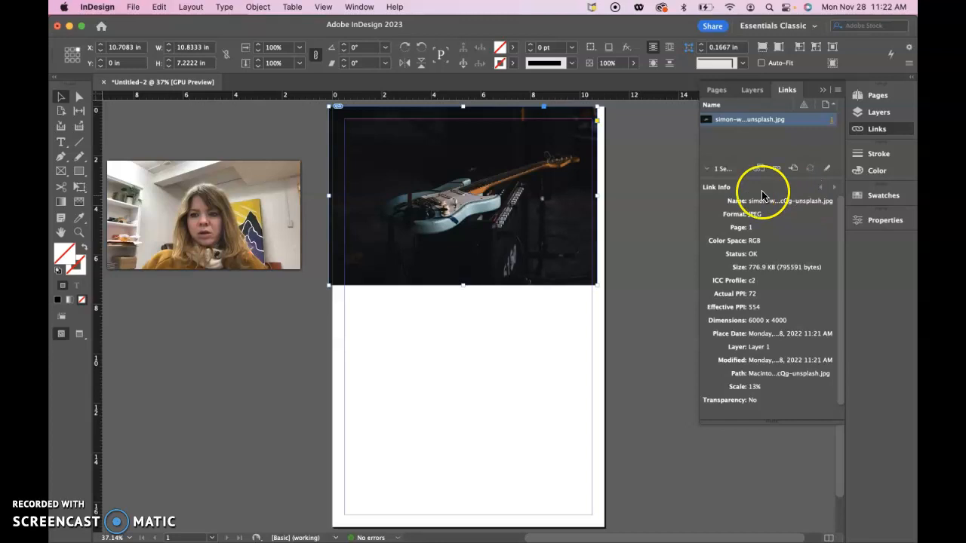
pyautogui.click(837, 90)
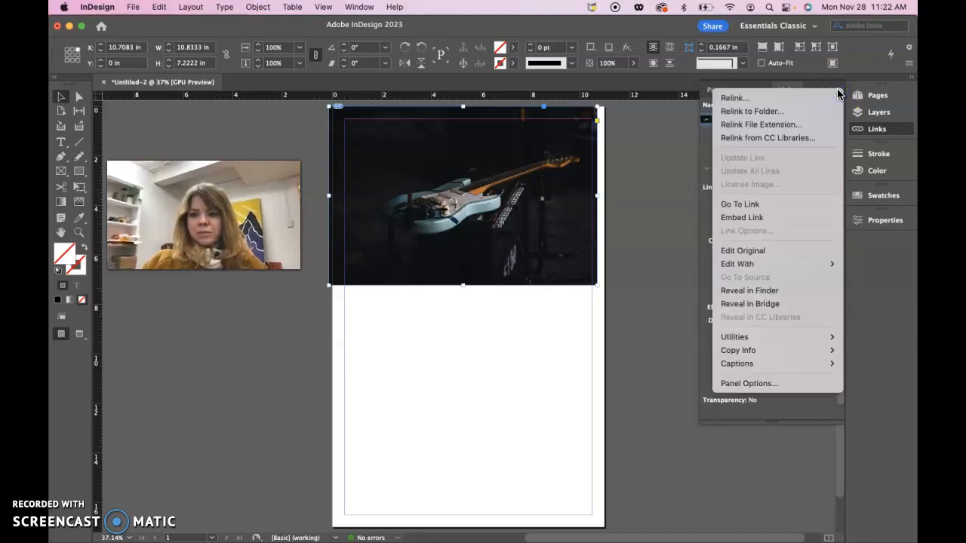
pyautogui.click(657, 204)
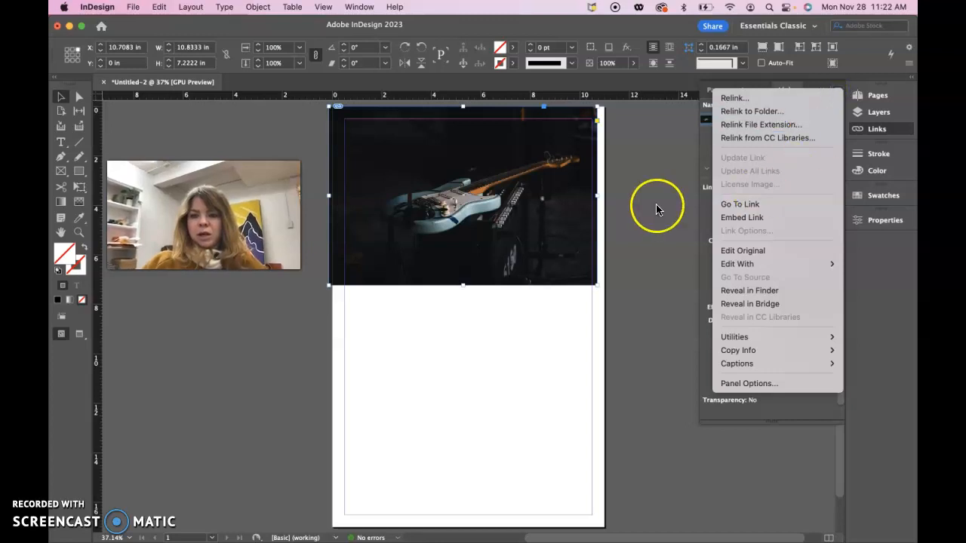
pyautogui.click(742, 125)
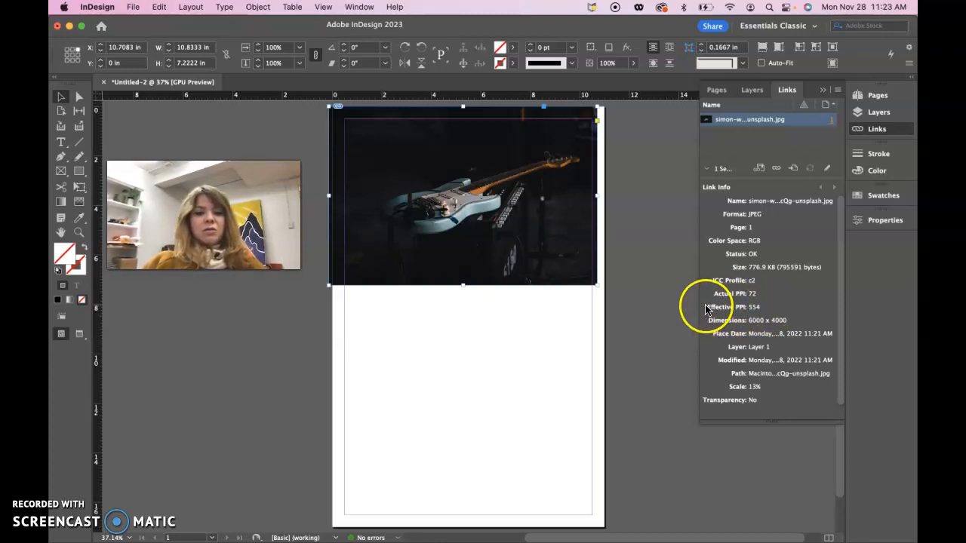
# - Move the guitar photo down to Y 1.125 in and enlarge it proportionally with Free Transform to about 19.9 x 13.26 in
pyautogui.moveTo(506, 243); pyautogui.dragTo(505, 271)
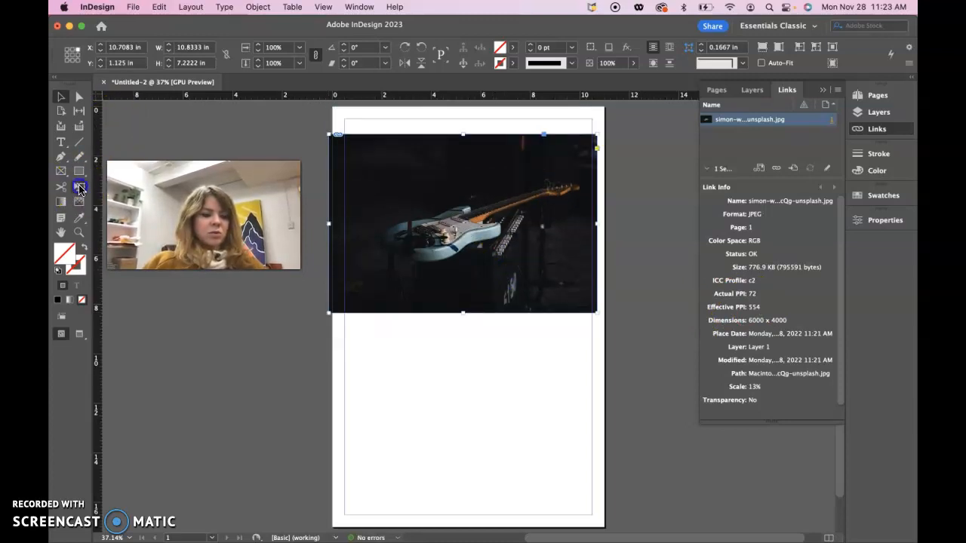
pyautogui.moveTo(596, 313); pyautogui.dragTo(691, 375)
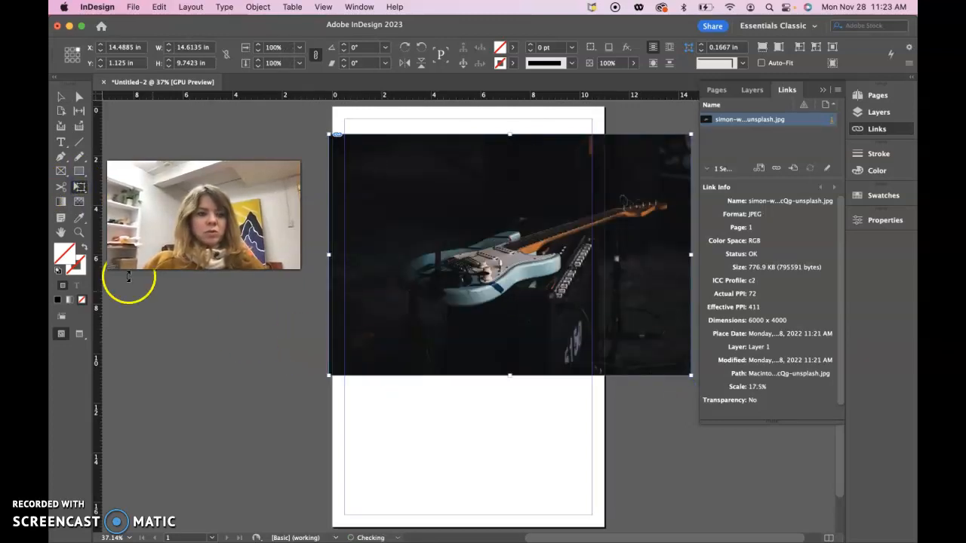
pyautogui.click(78, 187)
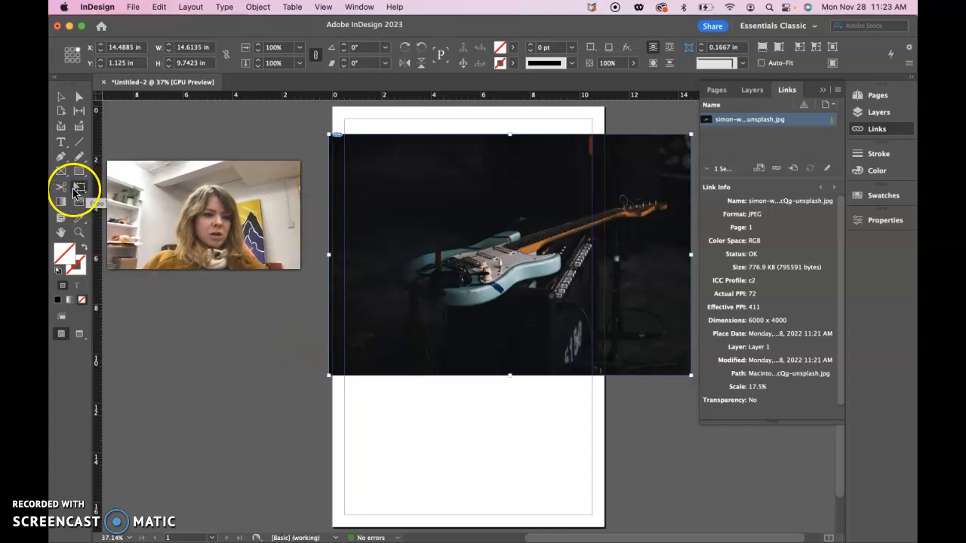
pyautogui.moveTo(329, 375); pyautogui.dragTo(273, 413)
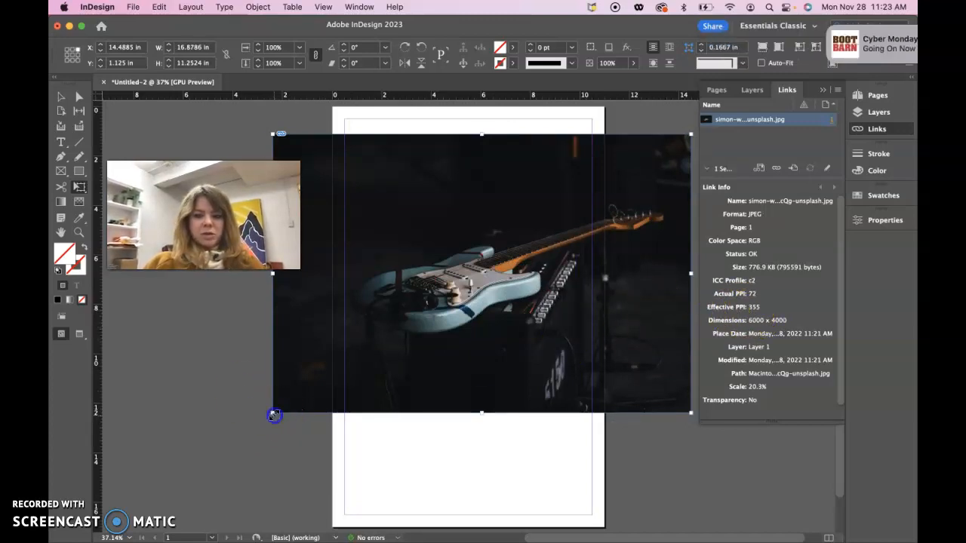
pyautogui.moveTo(273, 415); pyautogui.dragTo(227, 441)
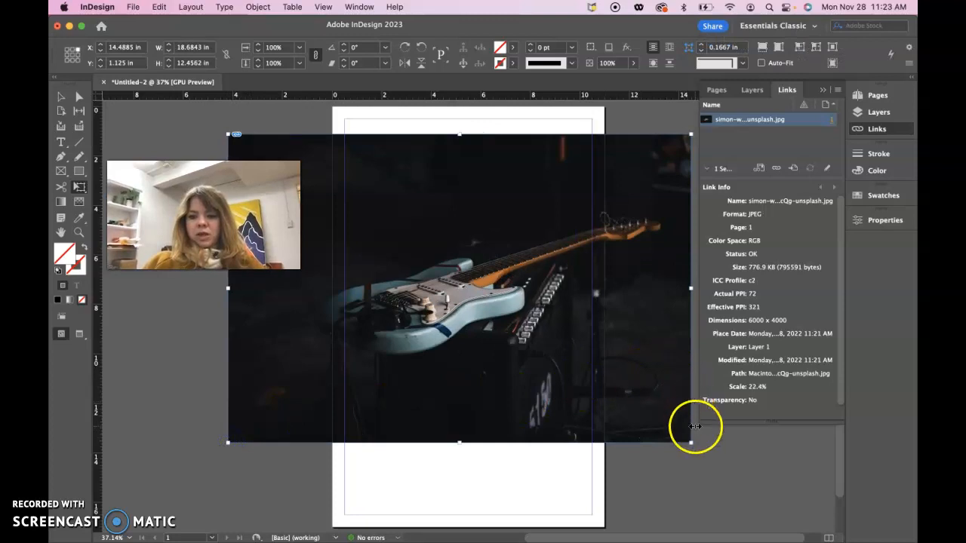
pyautogui.moveTo(689, 445); pyautogui.dragTo(719, 467)
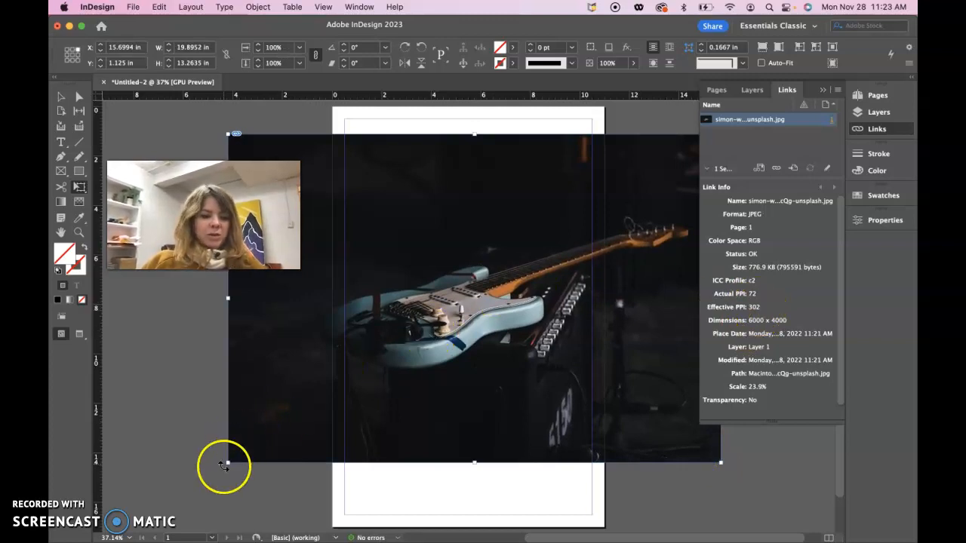
# - Rotate the guitar photo 90° counterclockwise, move it to cover the whole page, and show the page in preview mode
pyautogui.click(422, 47)
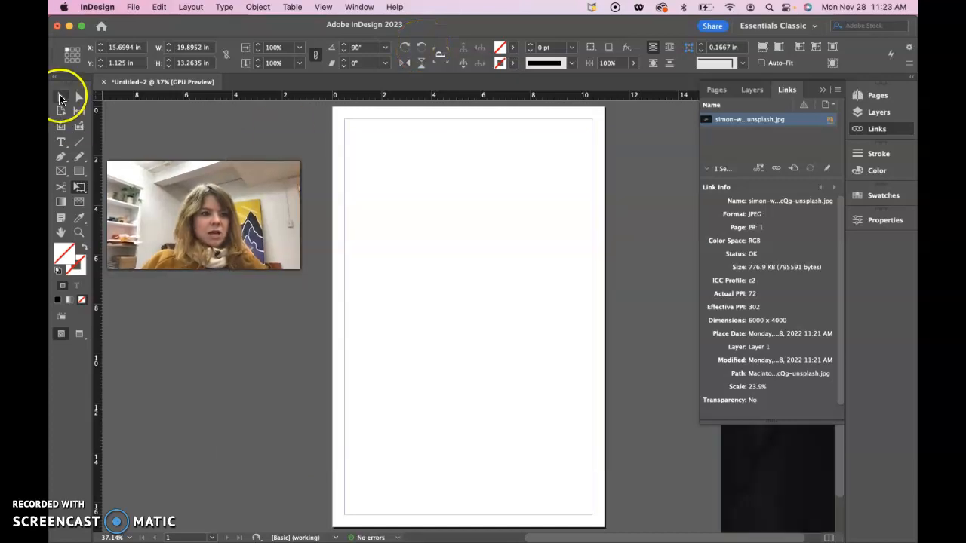
pyautogui.moveTo(748, 470); pyautogui.dragTo(448, 428)
pyautogui.press('w')
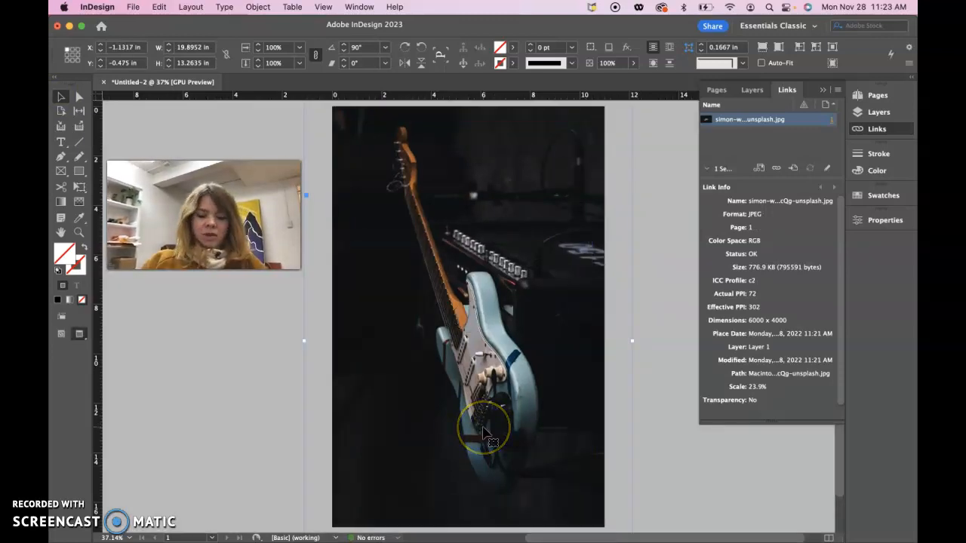
# - Tilt the upright guitar photo to about 84.25°, flip it horizontally, and move it back over the page
pyautogui.press('super+minus')
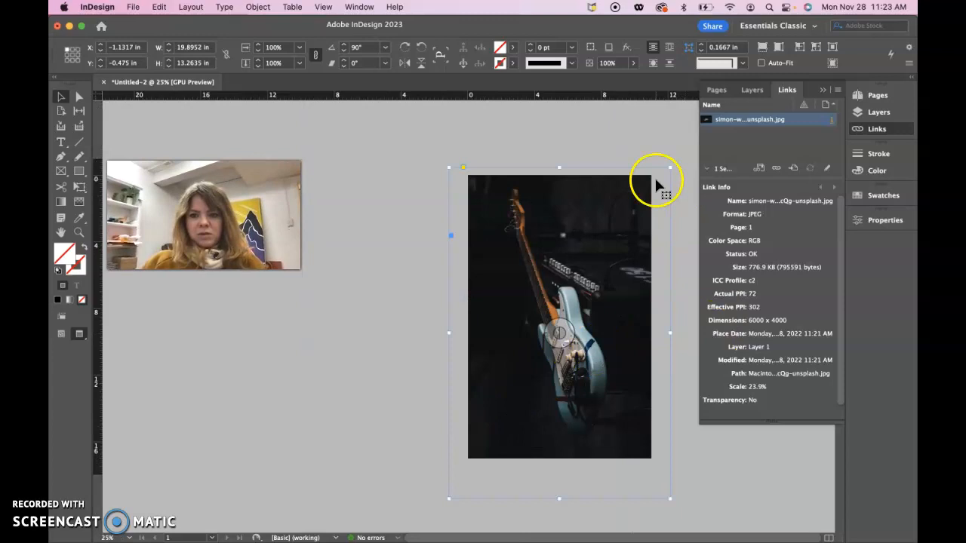
pyautogui.moveTo(675, 166); pyautogui.dragTo(687, 184)
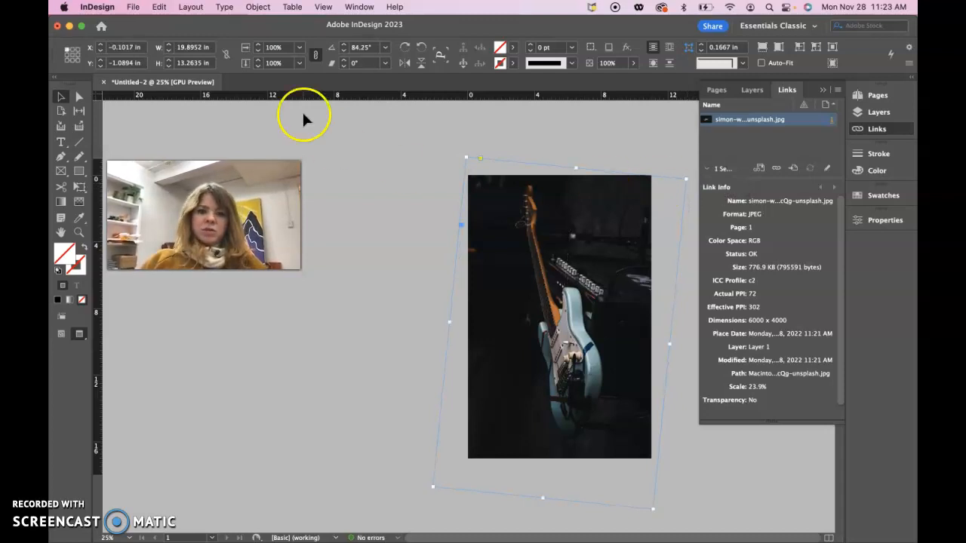
pyautogui.click(403, 64)
pyautogui.moveTo(438, 336); pyautogui.dragTo(621, 333)
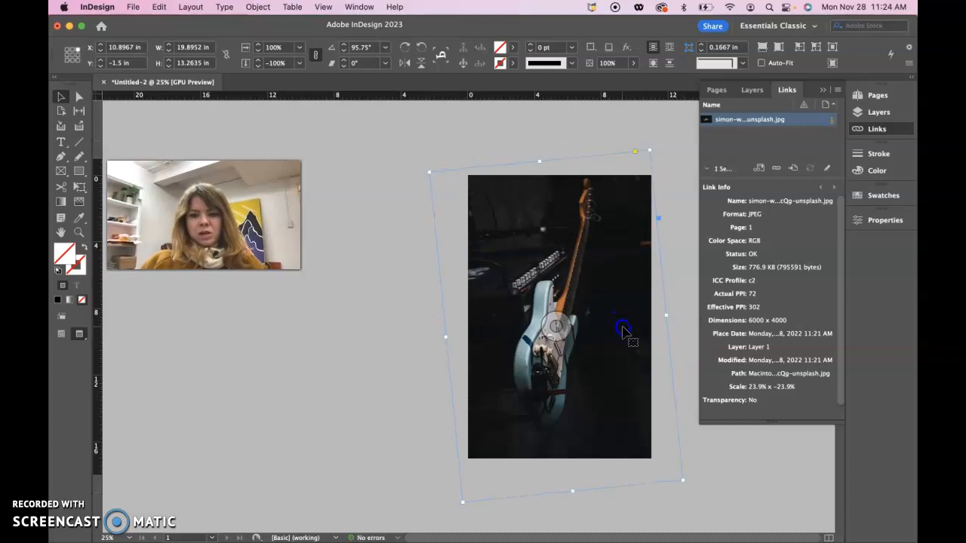
# - Shift the flipped guitar photo up to about X 10.88 in, Y -2.27 in, keeping the page fully covered
pyautogui.click(388, 356)
pyautogui.moveTo(556, 325); pyautogui.dragTo(566, 292)
pyautogui.press('Down')
pyautogui.press('Down')
pyautogui.press('Down')
pyautogui.press('Down')
pyautogui.press('Down')
pyautogui.press('Down')
pyautogui.press('Down')
pyautogui.press('Down')
pyautogui.press('Down')
pyautogui.press('Down')
pyautogui.press('Down')
pyautogui.press('Down')
pyautogui.press('Down')
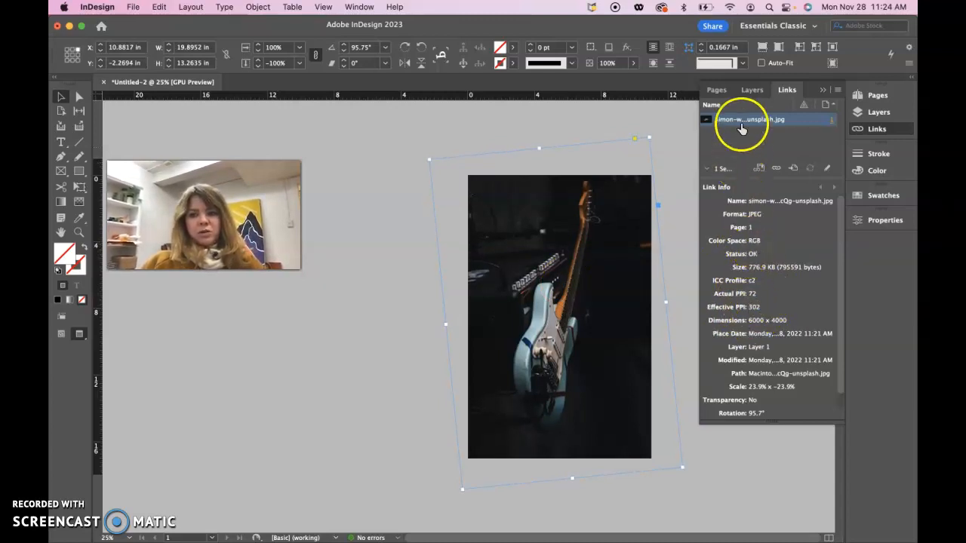
# - Open the linked guitar JPEG for editing in Adobe Photoshop 2023
pyautogui.rightClick(587, 258)
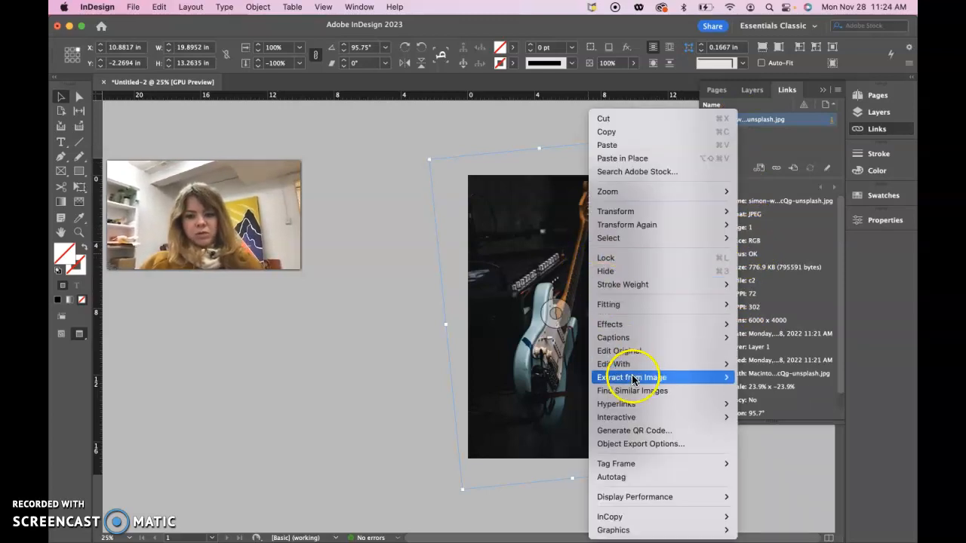
pyautogui.moveTo(650, 365)
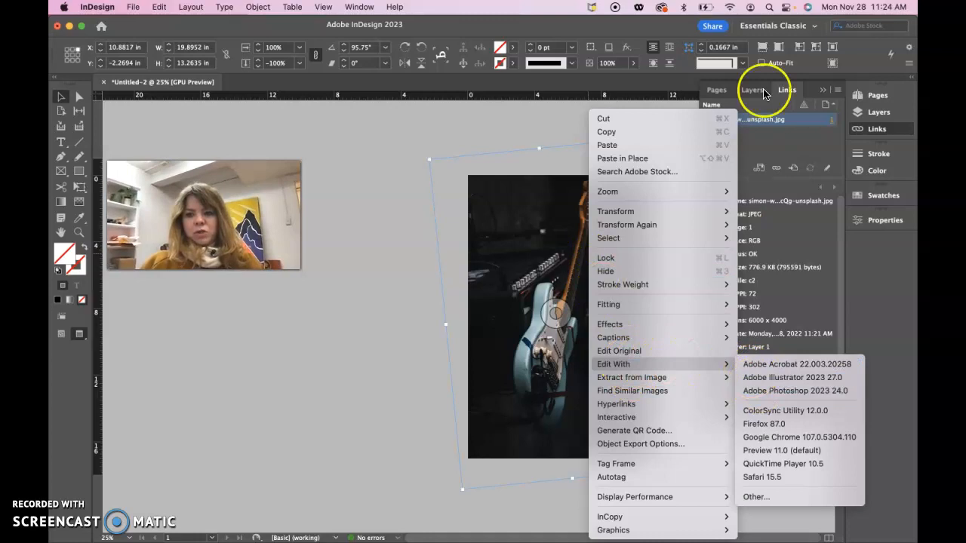
pyautogui.click(765, 124)
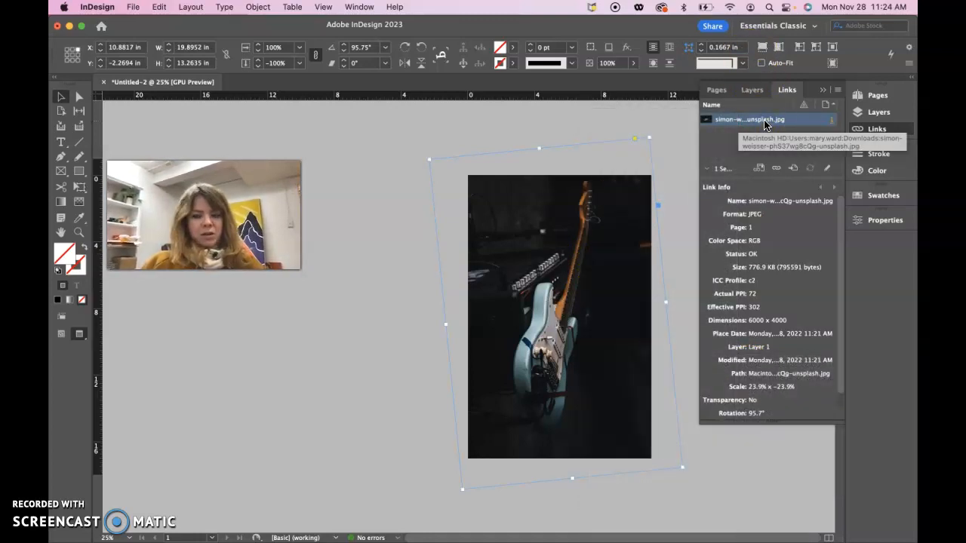
pyautogui.rightClick(765, 125)
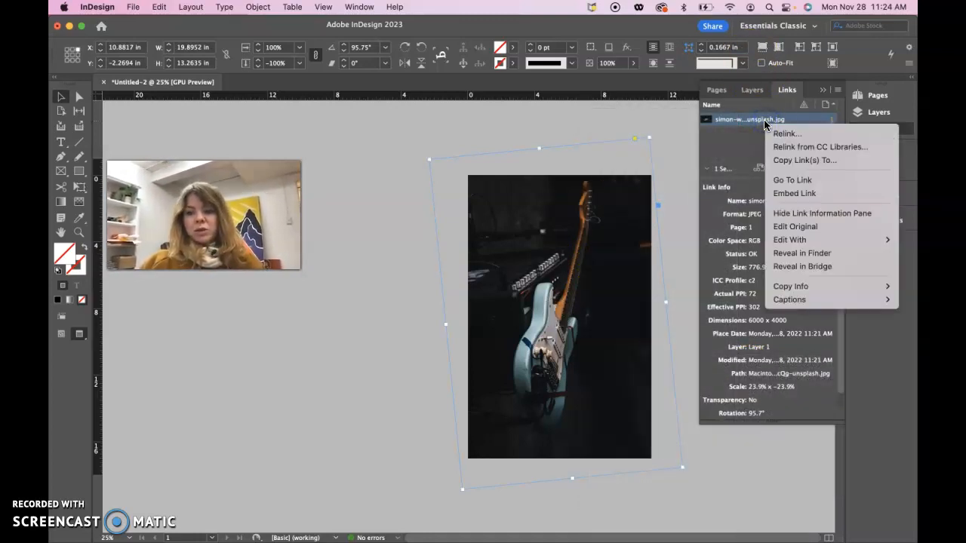
pyautogui.moveTo(790, 242)
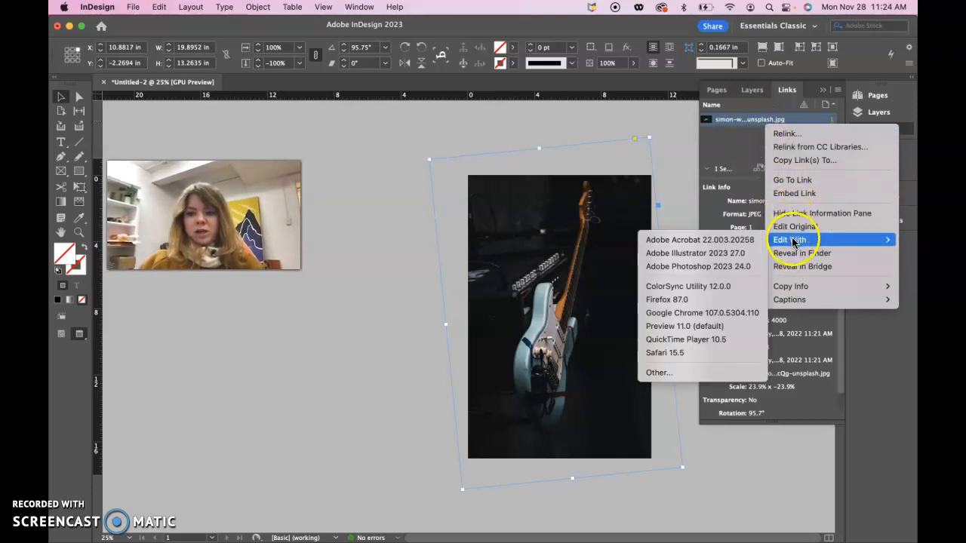
pyautogui.click(720, 266)
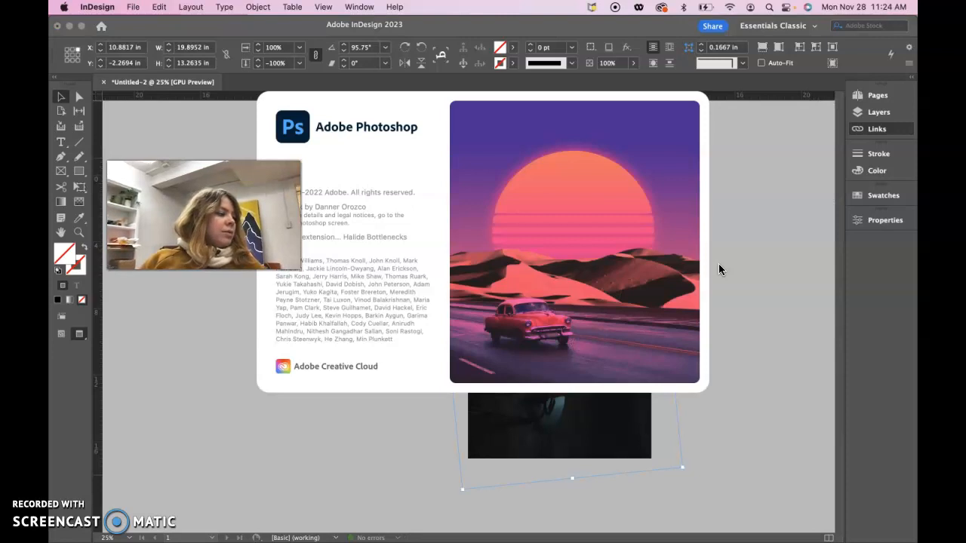
pyautogui.click(633, 300)
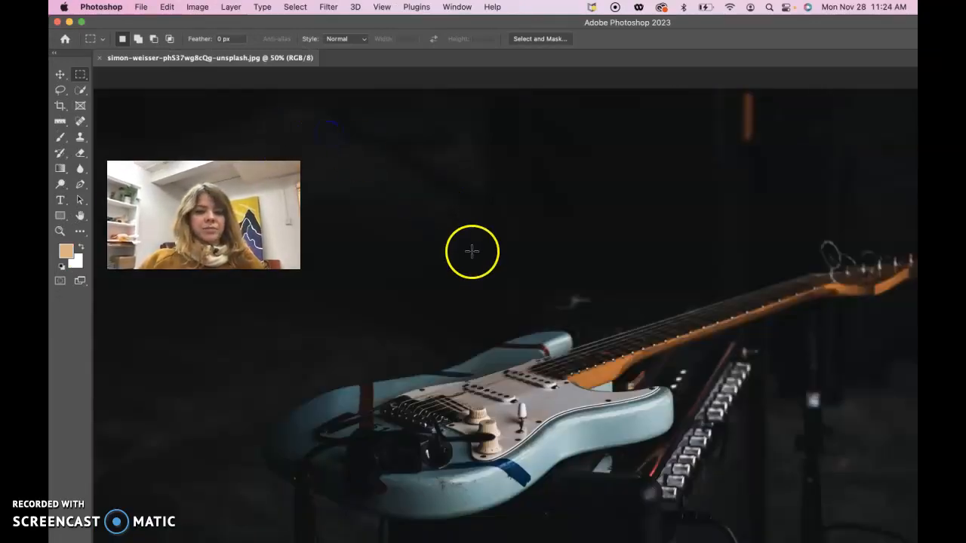
# - Convert the guitar photo's color mode from RGB to CMYK Color
pyautogui.press('super+0')
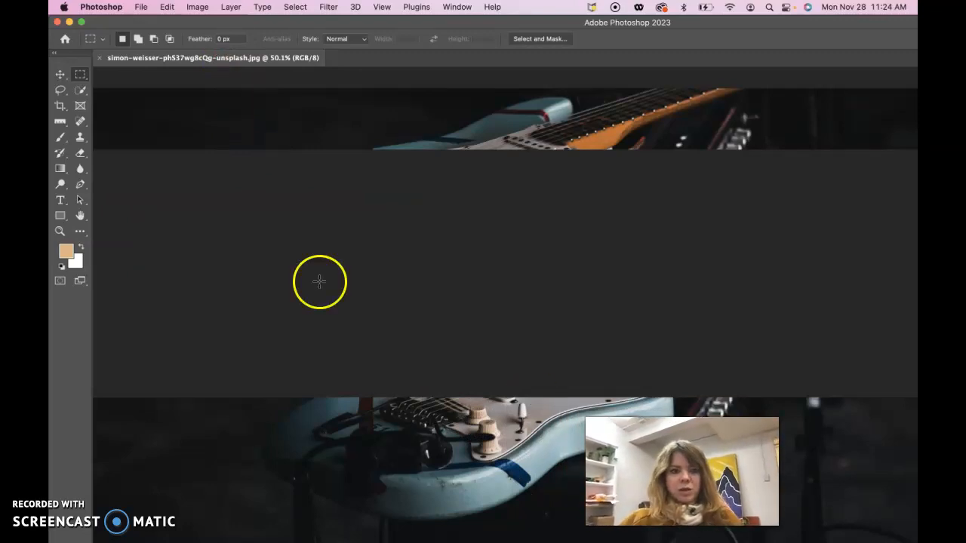
pyautogui.click(197, 7)
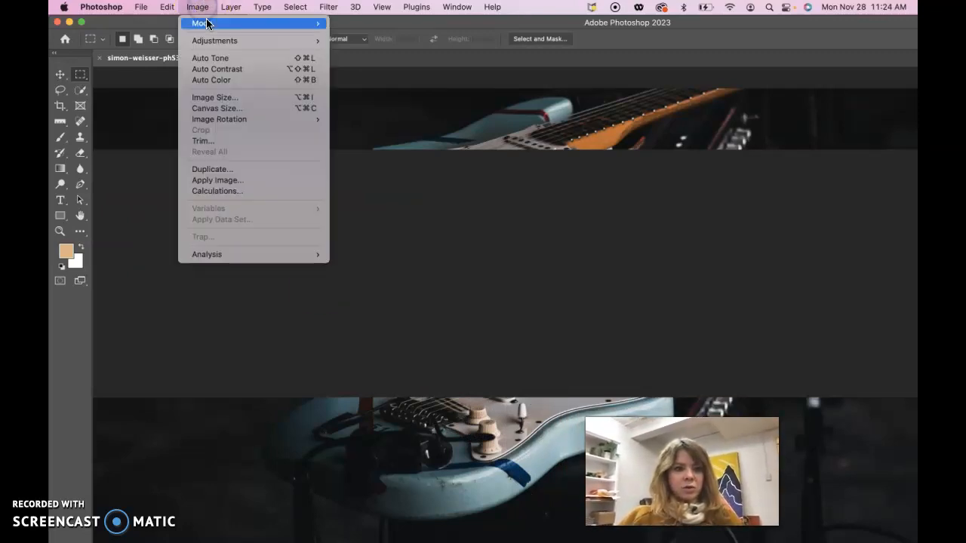
pyautogui.moveTo(208, 23)
pyautogui.click(350, 79)
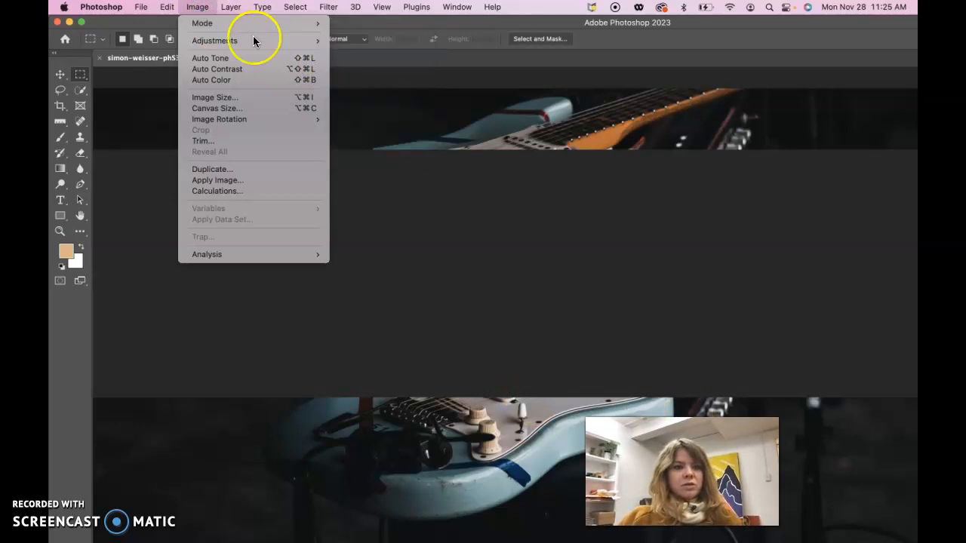
pyautogui.moveTo(205, 23)
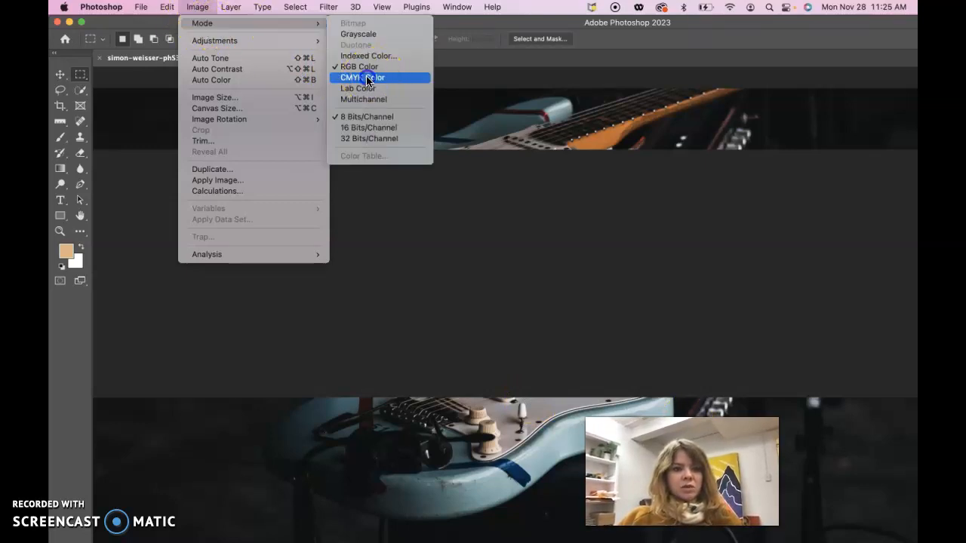
pyautogui.click(367, 79)
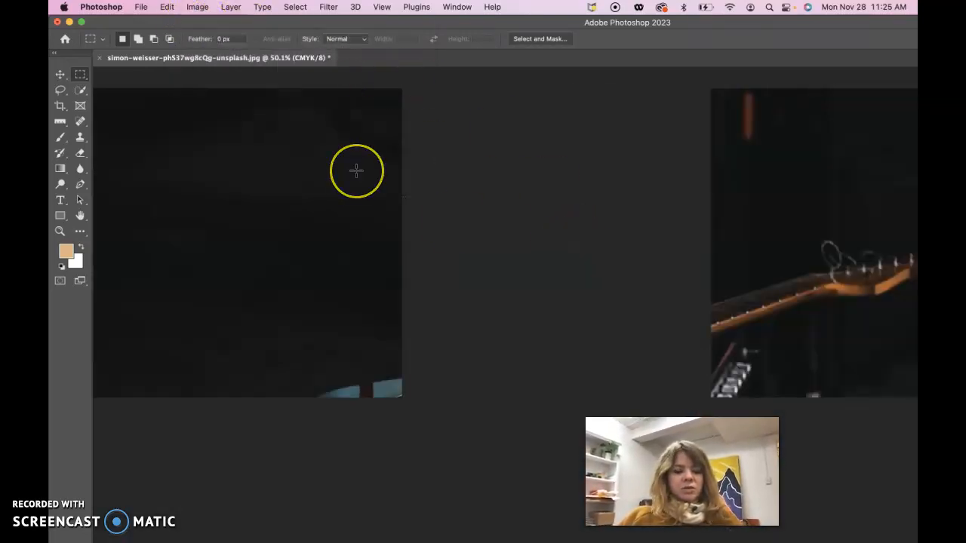
# - Save the converted guitar JPEG at Maximum quality, 12, with the Progressive format option
pyautogui.press('super+s')
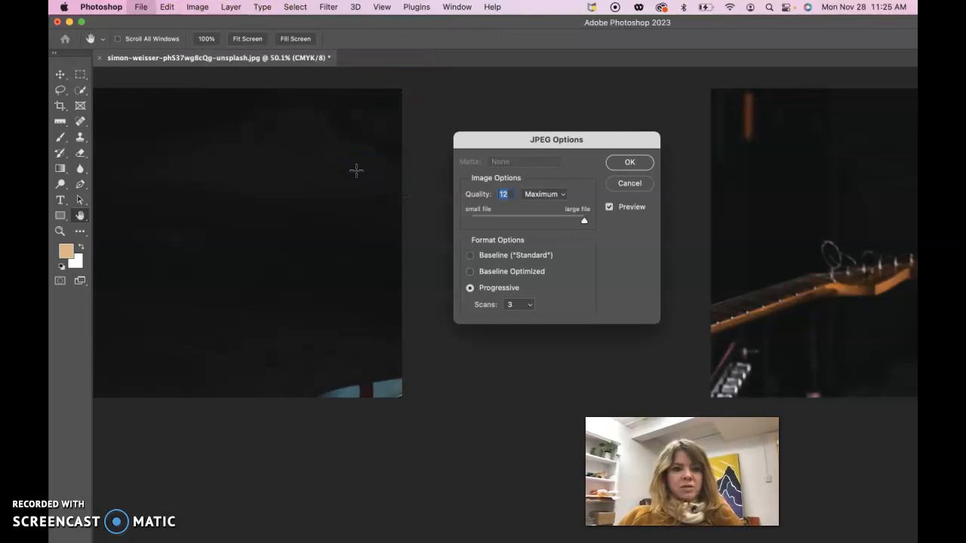
pyautogui.click(574, 224)
pyautogui.moveTo(585, 224); pyautogui.dragTo(613, 221)
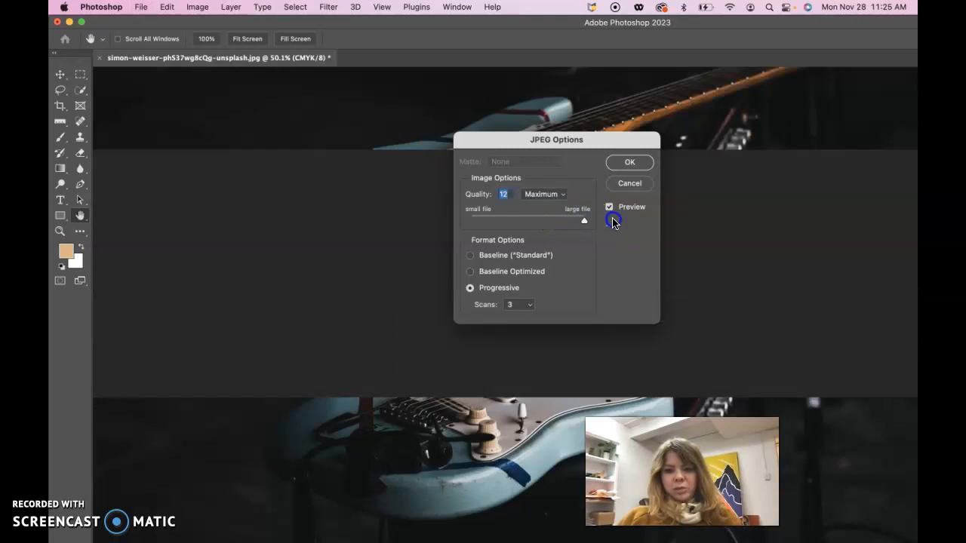
pyautogui.click(630, 161)
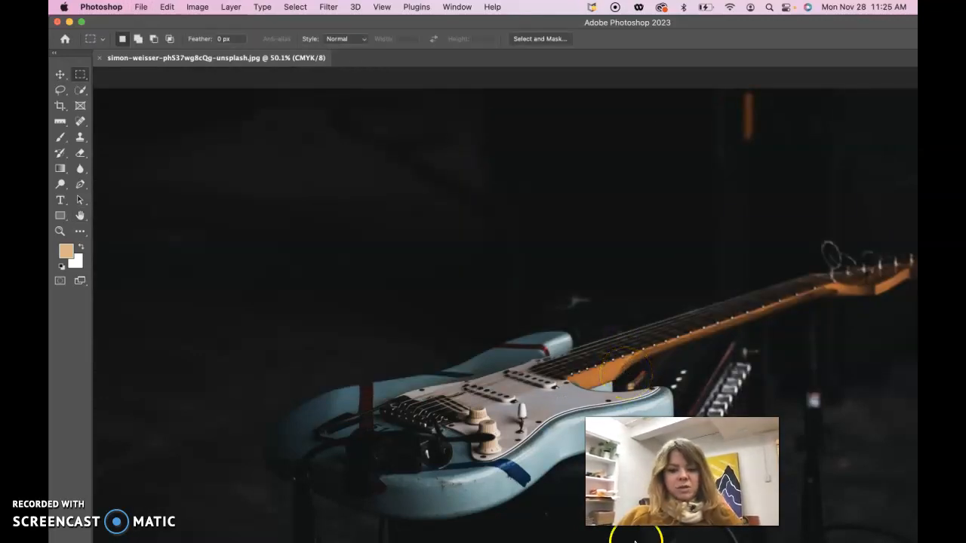
# - Switch back to InDesign, deselect the photo, and start saving the poster under Documents in the Graphic Design 231 folder
pyautogui.moveTo(635, 541)
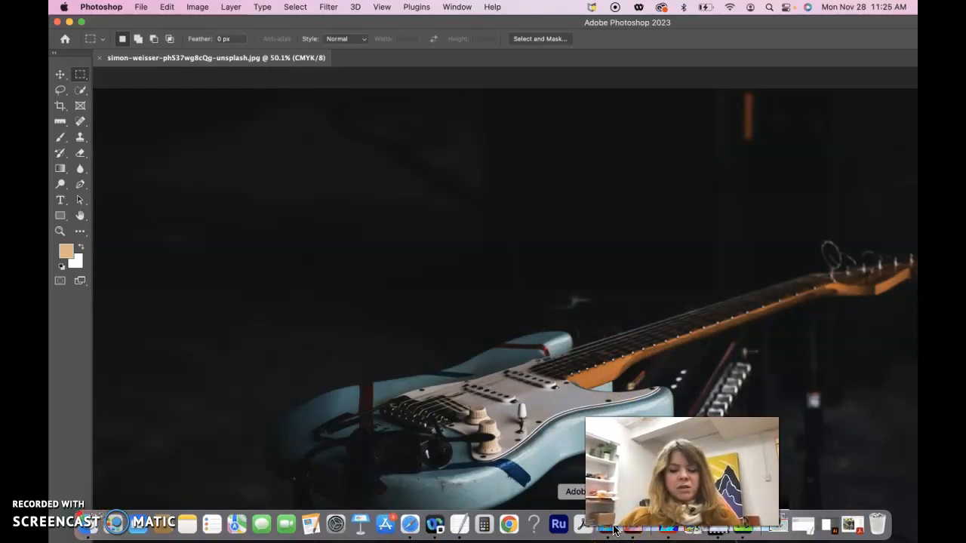
pyautogui.click(610, 530)
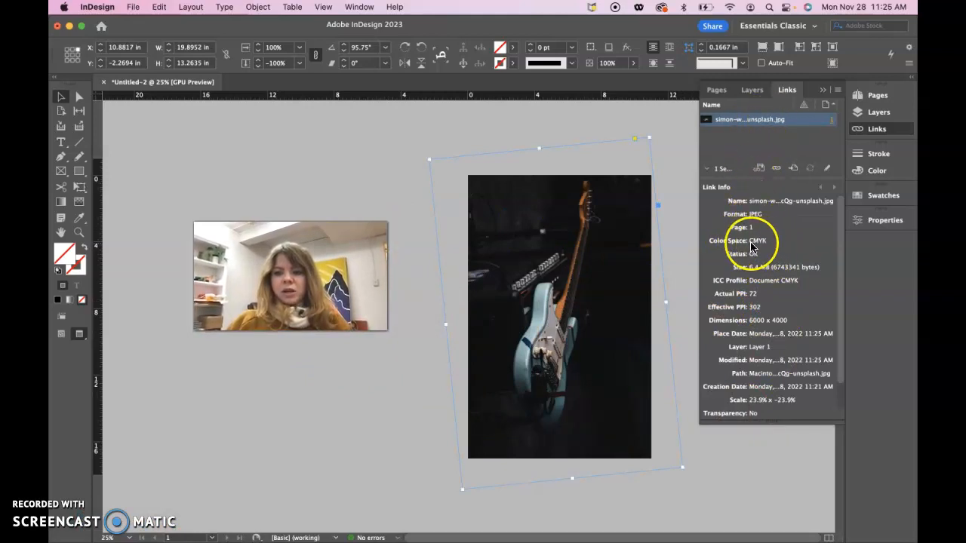
pyautogui.click(332, 192)
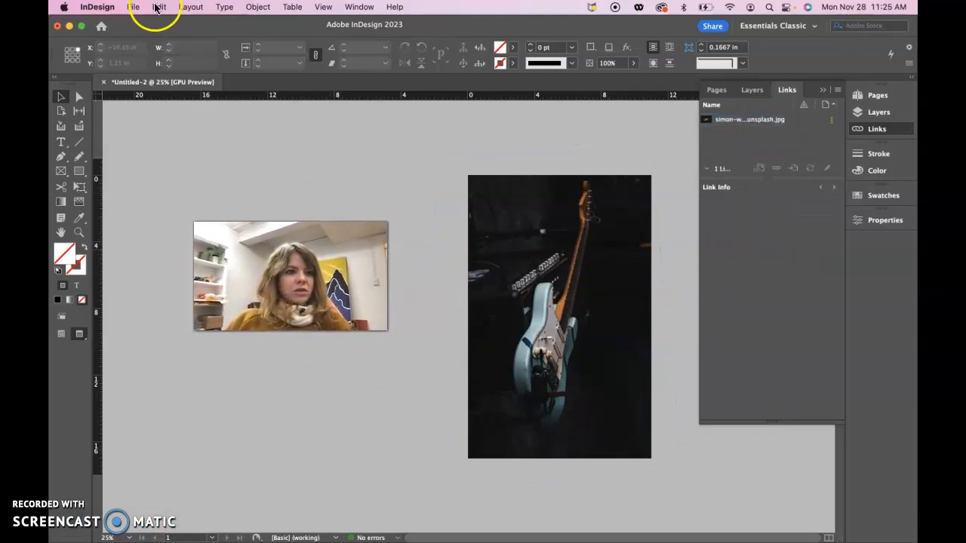
pyautogui.click(133, 7)
pyautogui.click(159, 111)
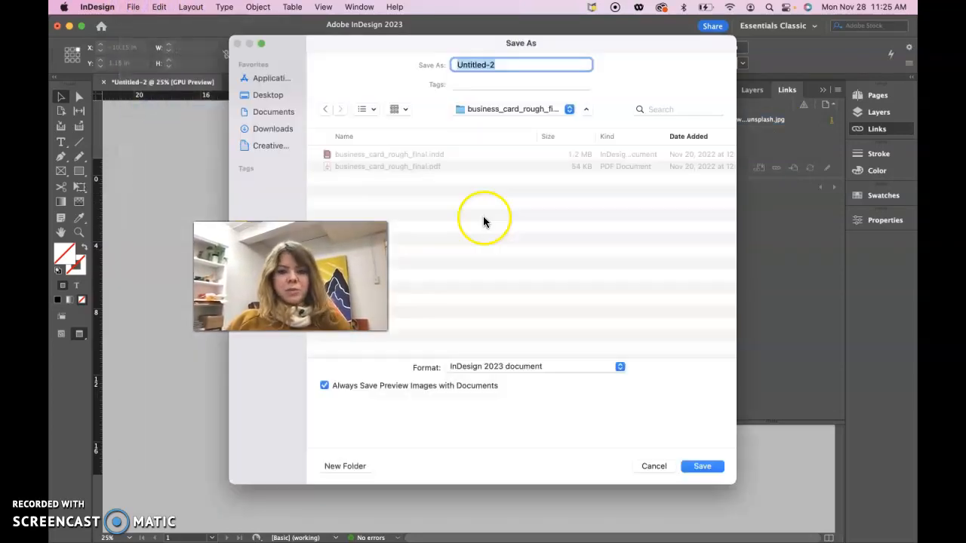
pyautogui.click(280, 112)
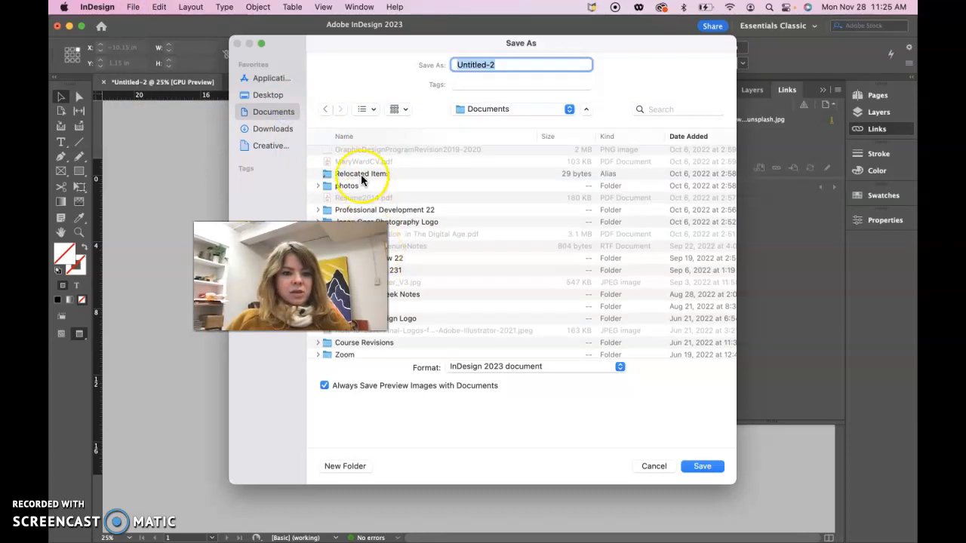
pyautogui.click(374, 136)
pyautogui.scroll(-5, 388, 286)
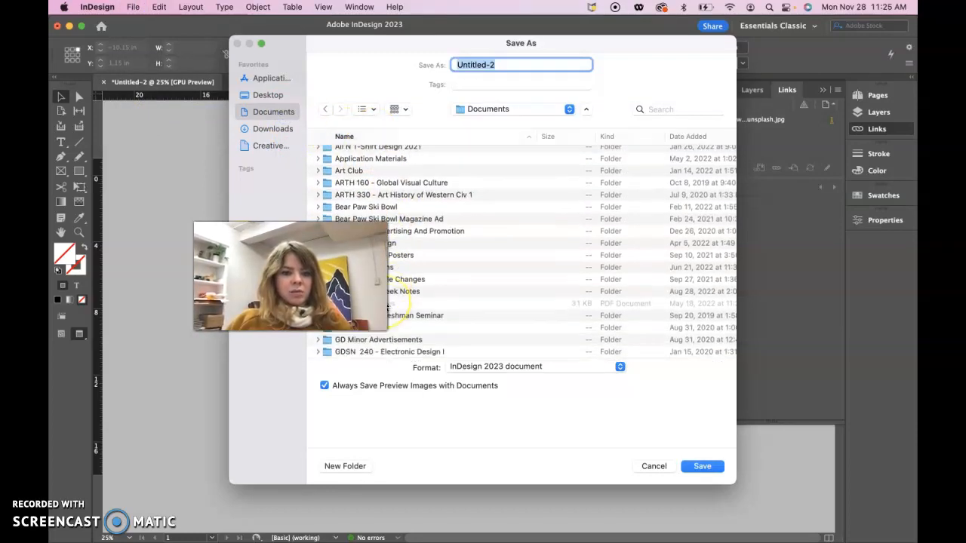
pyautogui.scroll(-3, 388, 308)
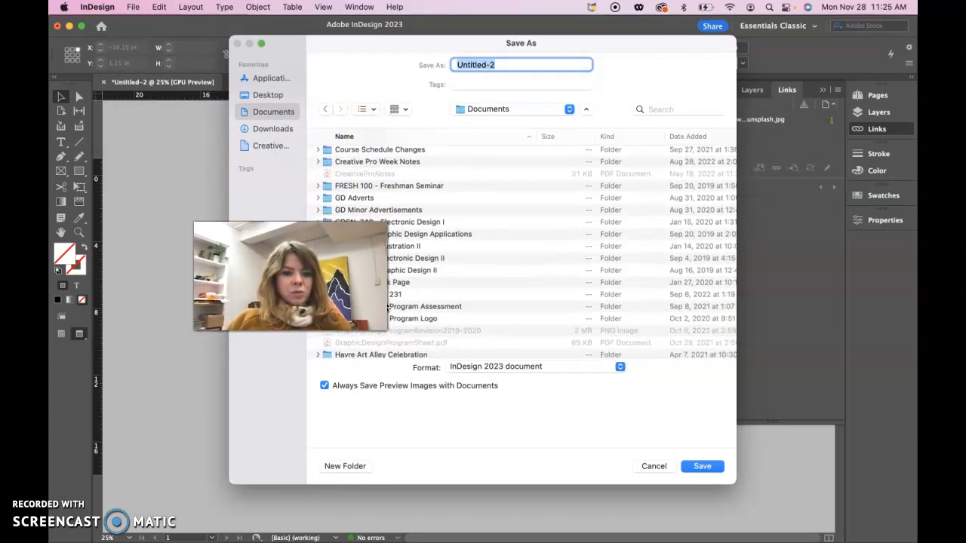
pyautogui.doubleClick(388, 294)
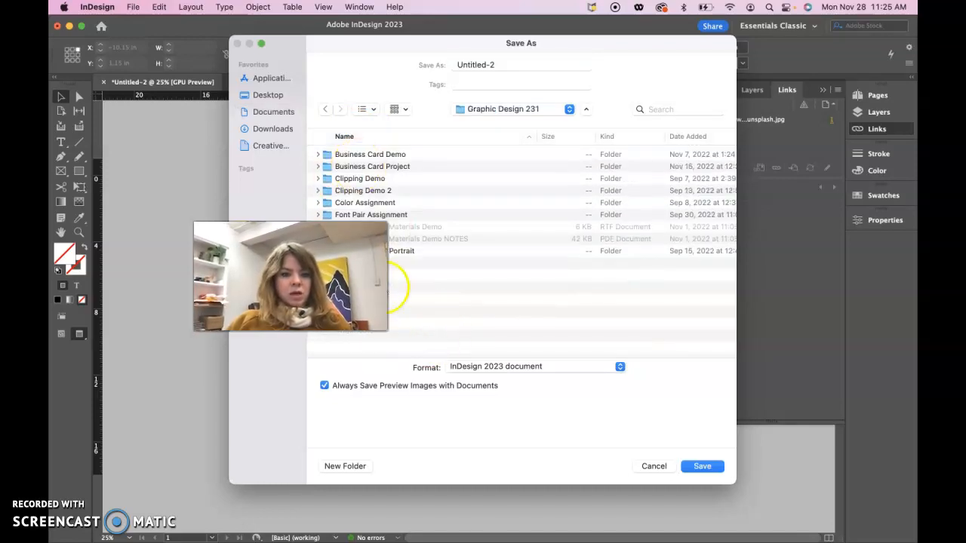
# - Create a folder named Event Poster Project inside Graphic Design 231 as the save location
pyautogui.click(343, 465)
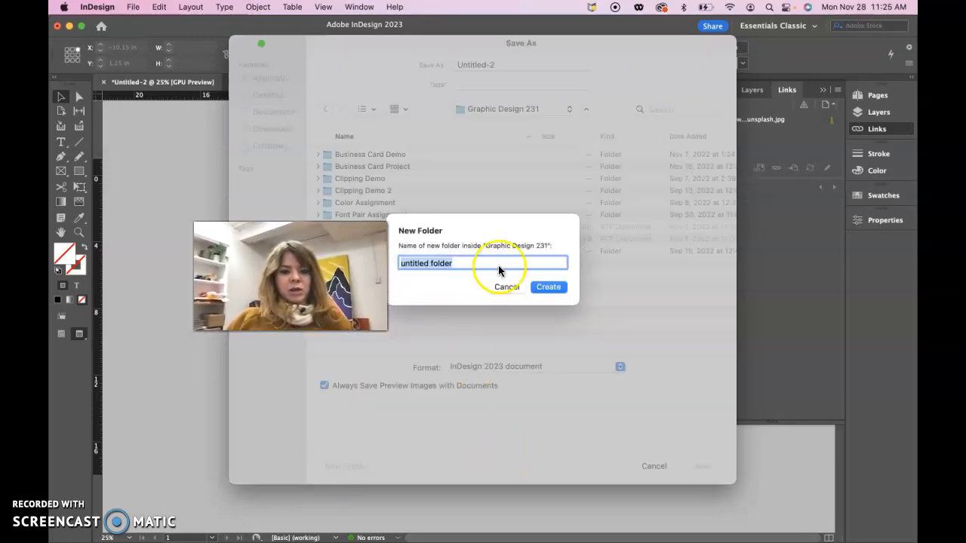
pyautogui.write('Event Poster Project')
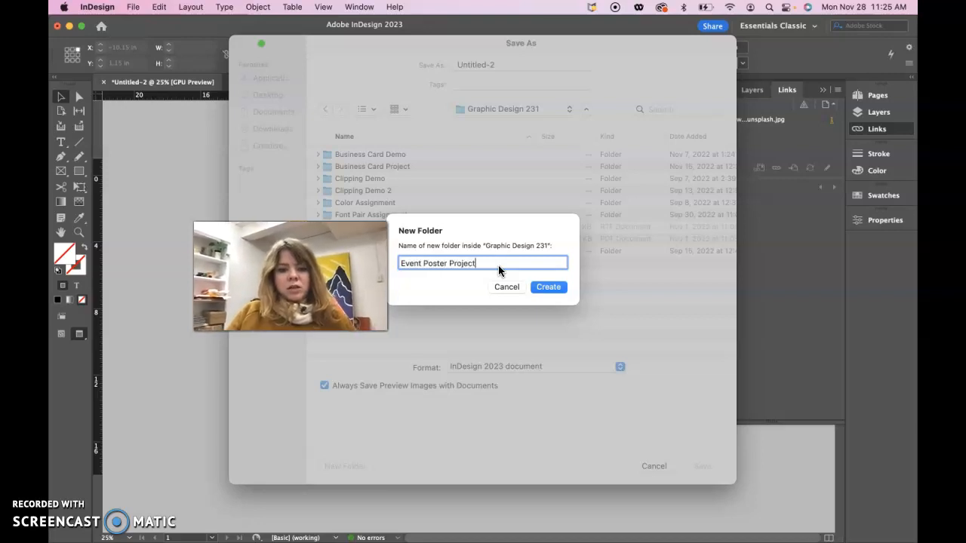
pyautogui.click(549, 287)
# - Save the poster as an InDesign 2023 document named with the designer's first name followed by EventPosterProject_11x17
pyautogui.click(499, 68)
pyautogui.press('super+a')
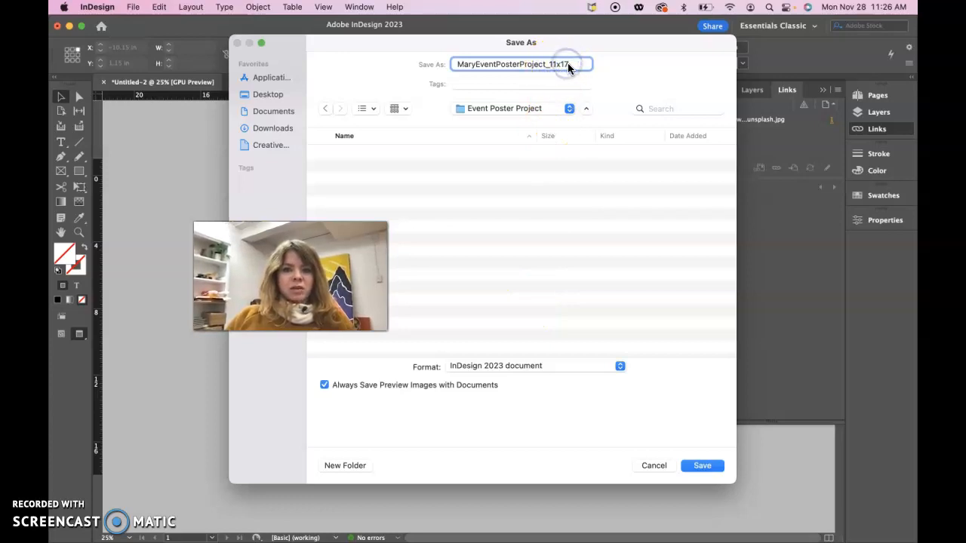
pyautogui.moveTo(545, 65); pyautogui.dragTo(458, 67)
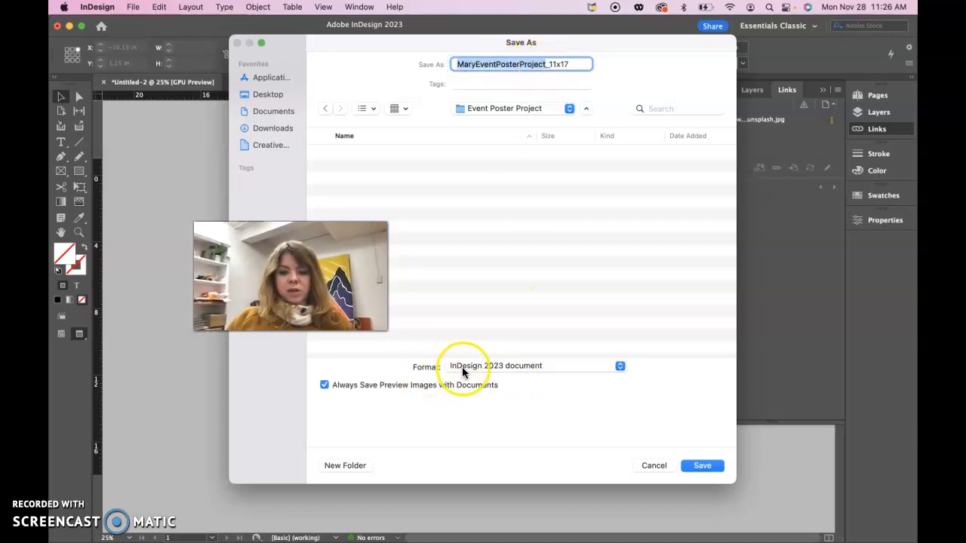
pyautogui.click(705, 467)
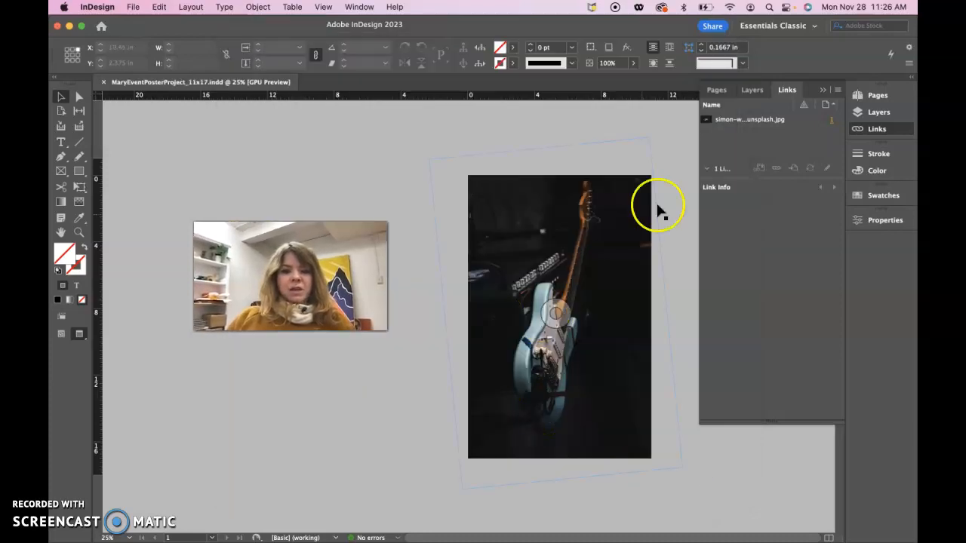
# - Copy the linked guitar JPEG into a new folder named links inside Event Poster Project
pyautogui.click(751, 121)
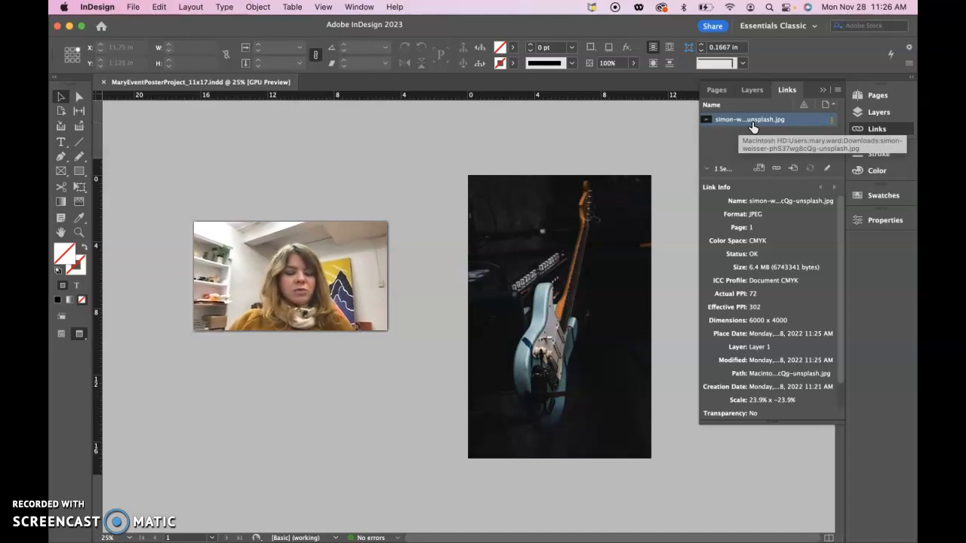
pyautogui.click(839, 92)
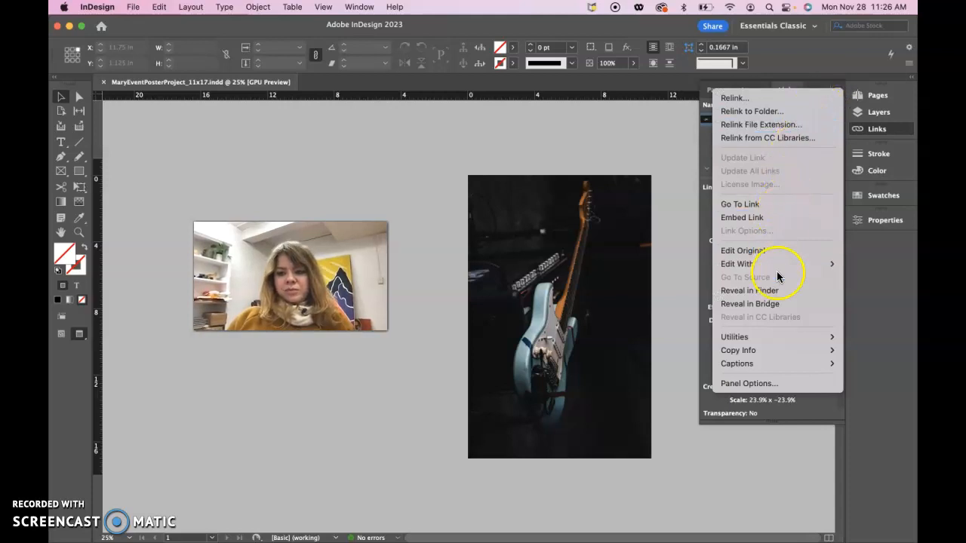
pyautogui.moveTo(778, 341)
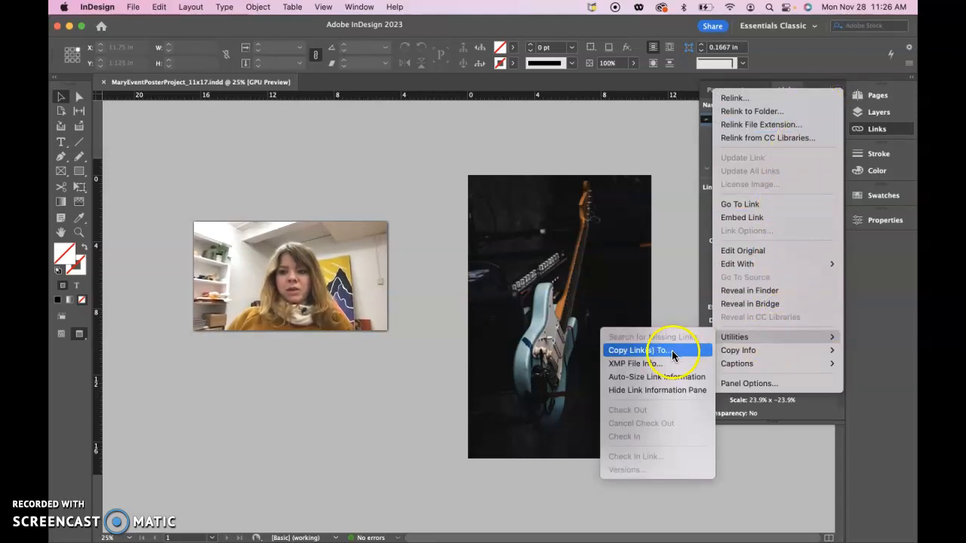
pyautogui.click(708, 148)
pyautogui.click(839, 92)
pyautogui.moveTo(793, 338)
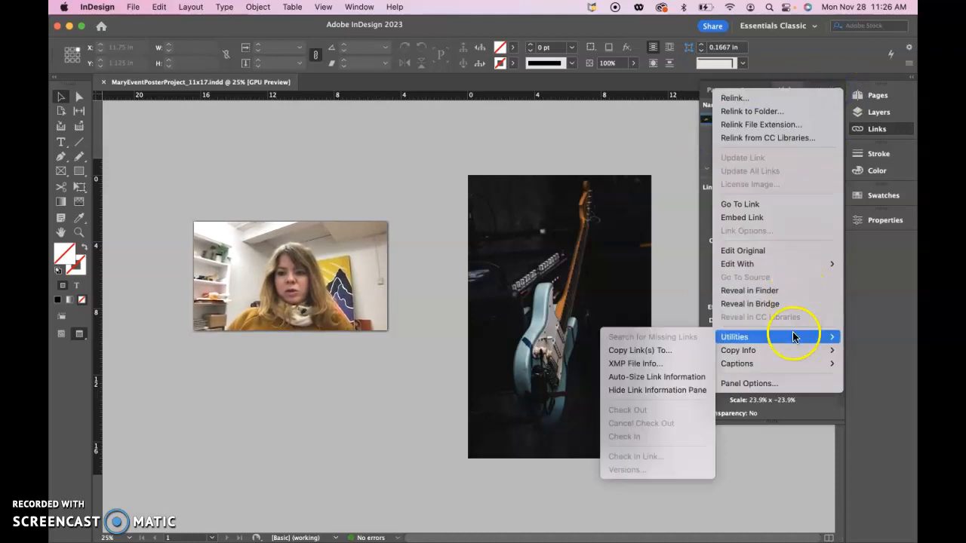
pyautogui.click(659, 350)
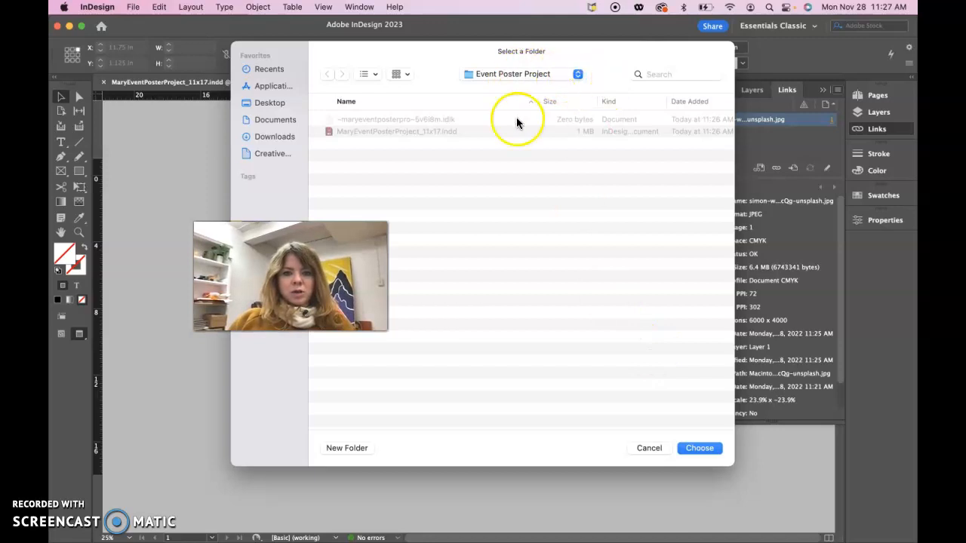
pyautogui.click(348, 448)
pyautogui.write('links')
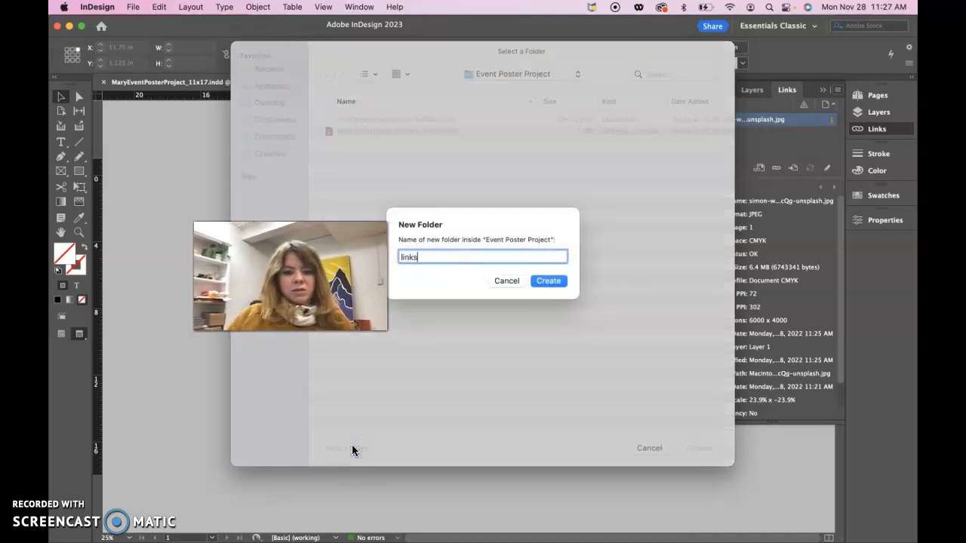
pyautogui.click(547, 281)
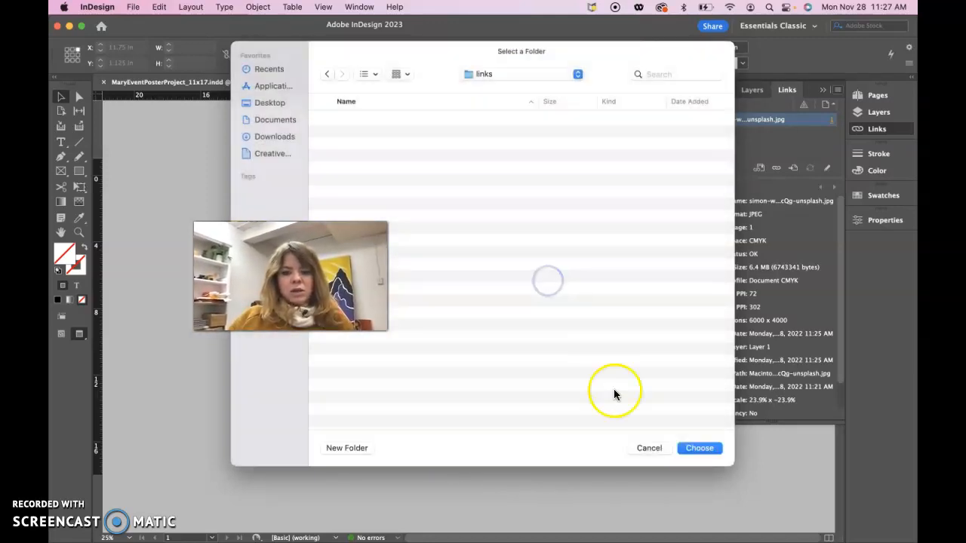
pyautogui.click(701, 448)
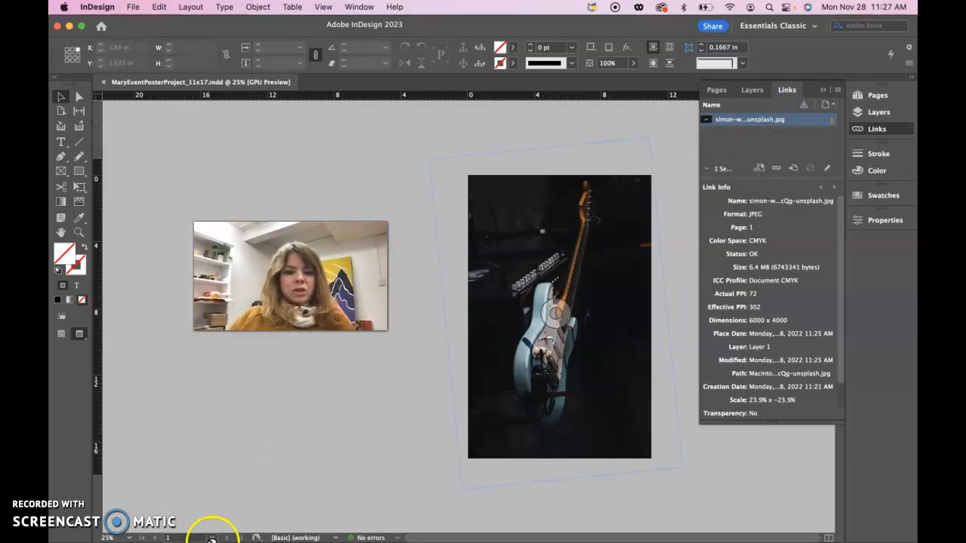
# - Switch to Finder and open the links folder under Documents, Graphic Design 231, Event Poster Project
pyautogui.moveTo(191, 538)
pyautogui.click(89, 526)
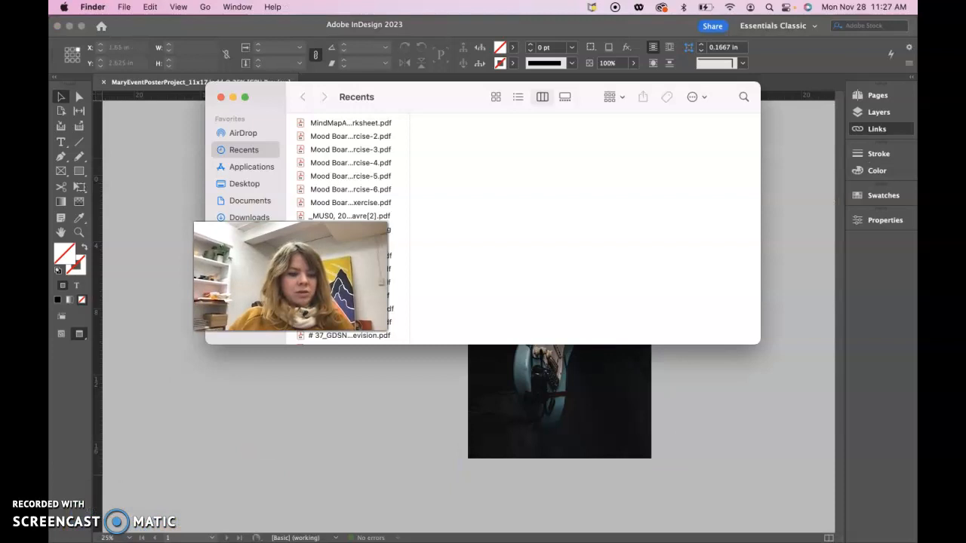
pyautogui.click(249, 201)
pyautogui.moveTo(279, 100); pyautogui.dragTo(528, 101)
pyautogui.click(606, 220)
pyautogui.doubleClick(606, 221)
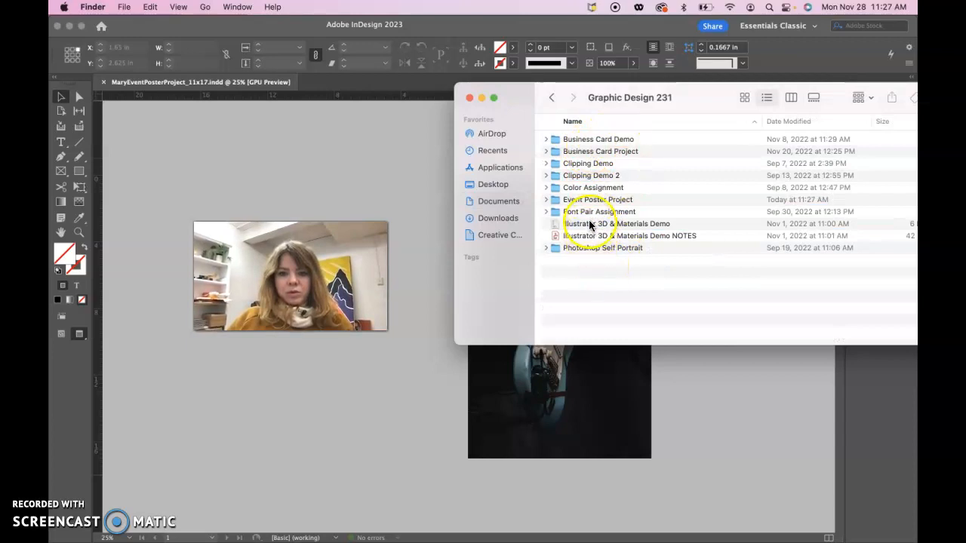
pyautogui.doubleClick(587, 202)
pyautogui.doubleClick(570, 151)
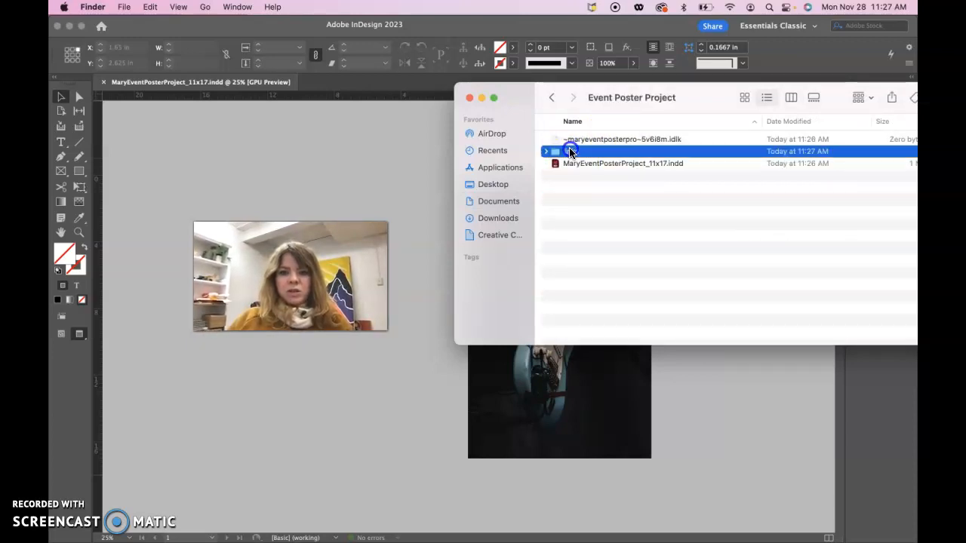
# - Show the project folder in column view and check the copied guitar JPEG and the InDesign poster file
pyautogui.click(703, 139)
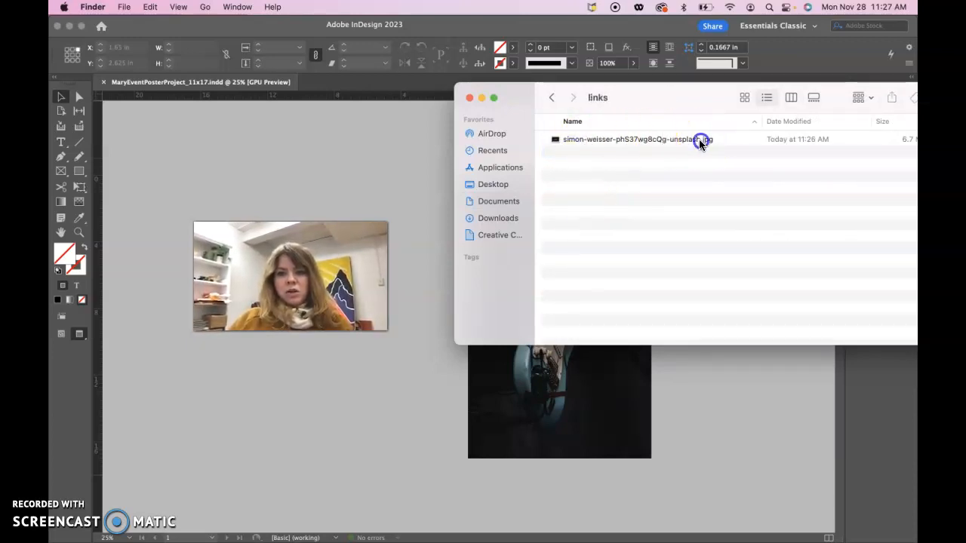
pyautogui.moveTo(665, 97); pyautogui.dragTo(468, 97)
pyautogui.click(591, 97)
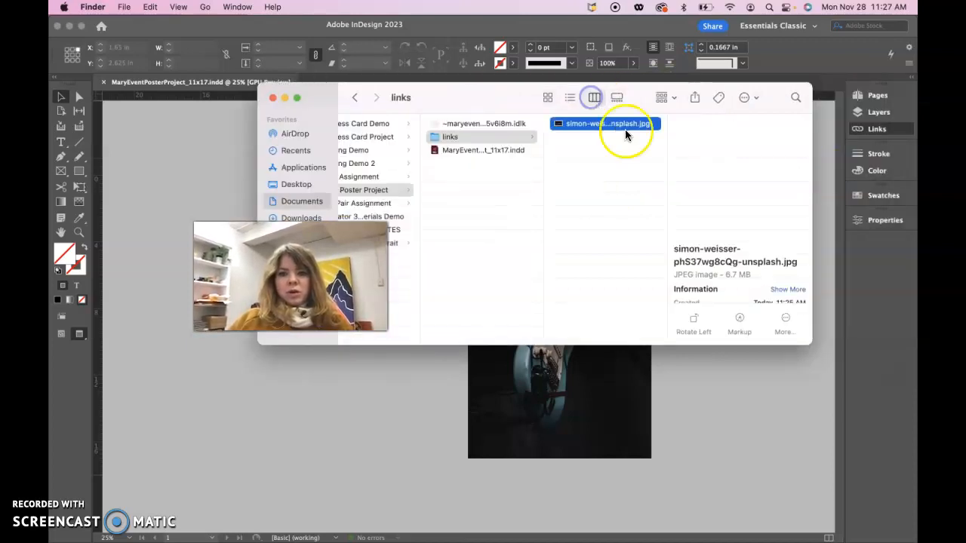
pyautogui.click(460, 150)
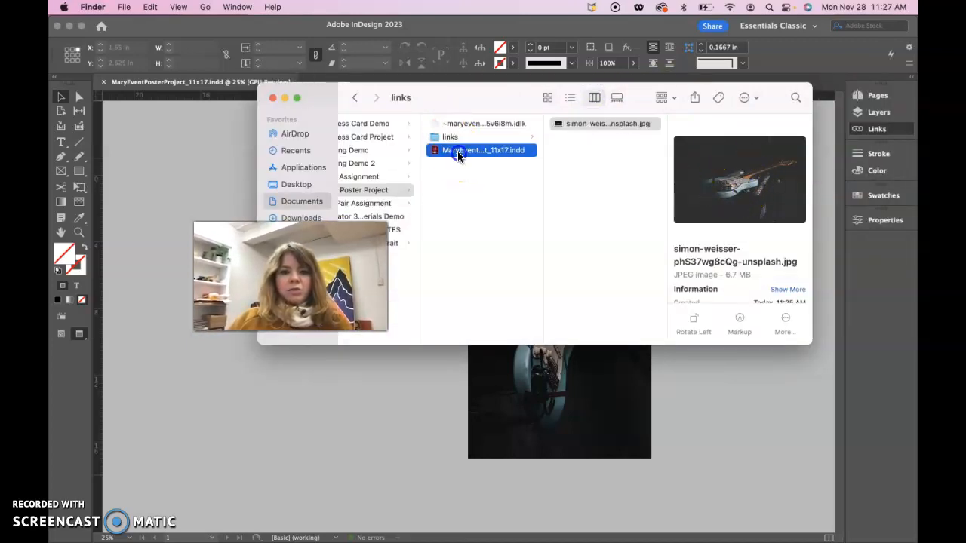
# - Close the Finder window and check the placed guitar photo's color space and effective PPI in its InDesign link information
pyautogui.click(272, 98)
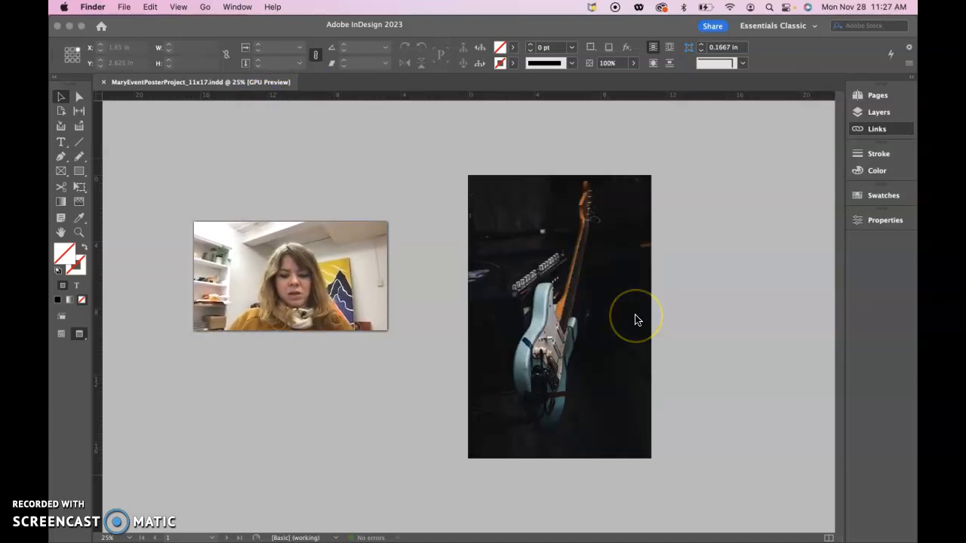
pyautogui.click(787, 287)
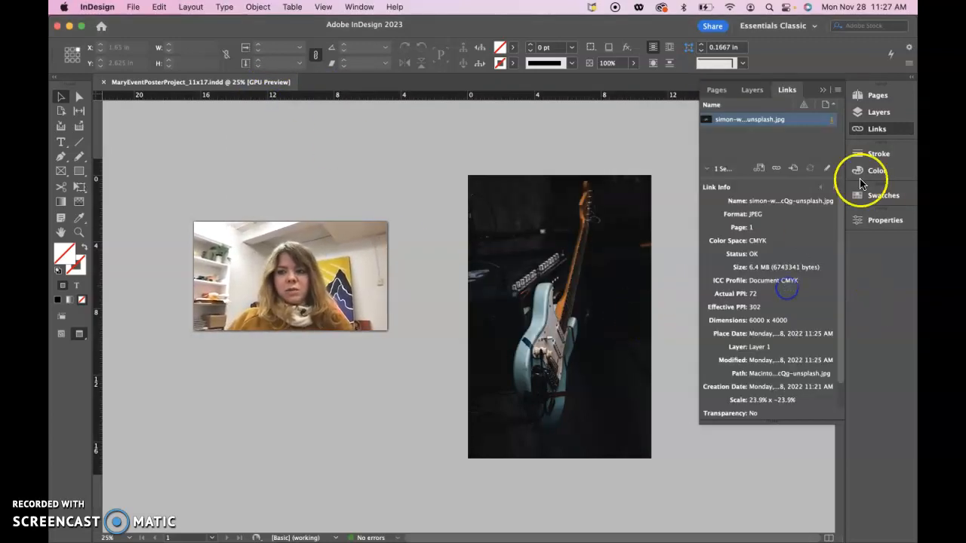
pyautogui.click(657, 205)
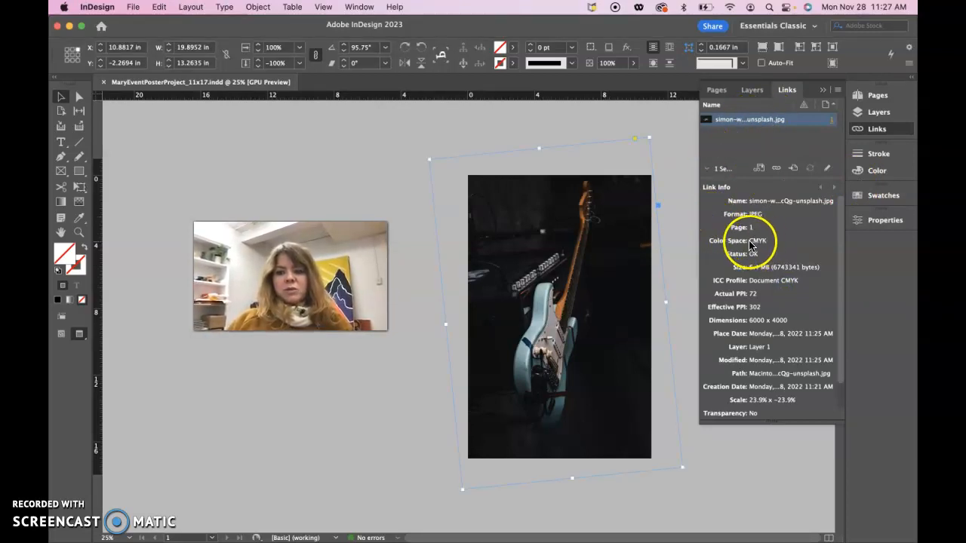
pyautogui.click(807, 127)
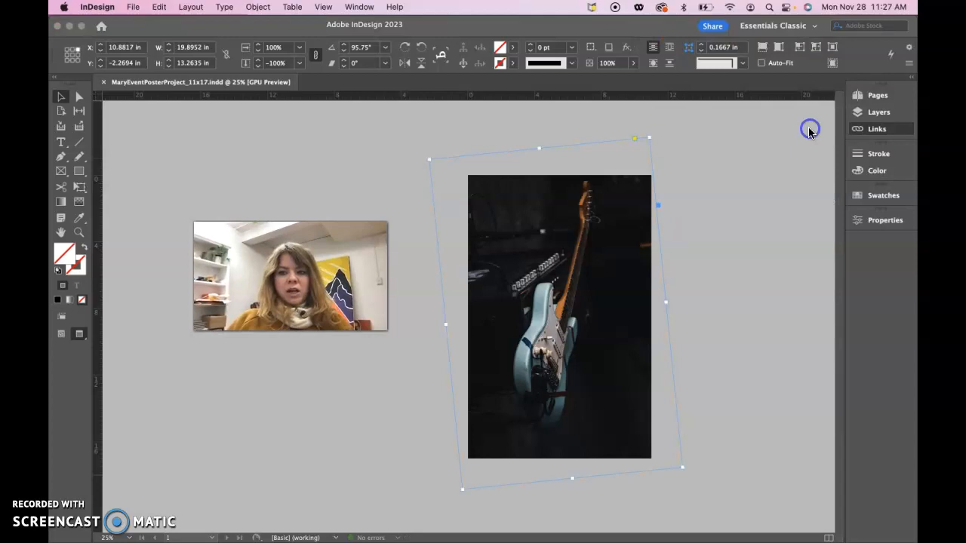
pyautogui.click(873, 129)
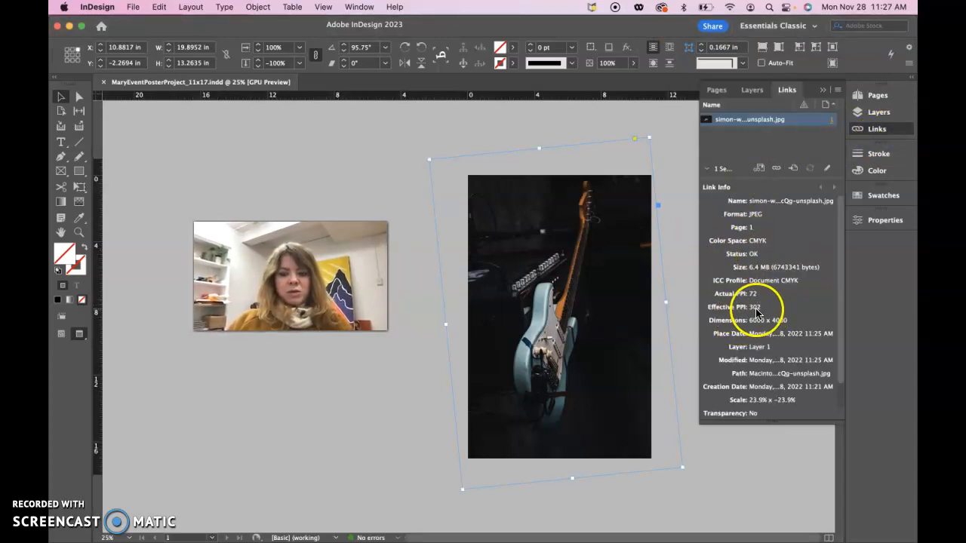
pyautogui.click(822, 89)
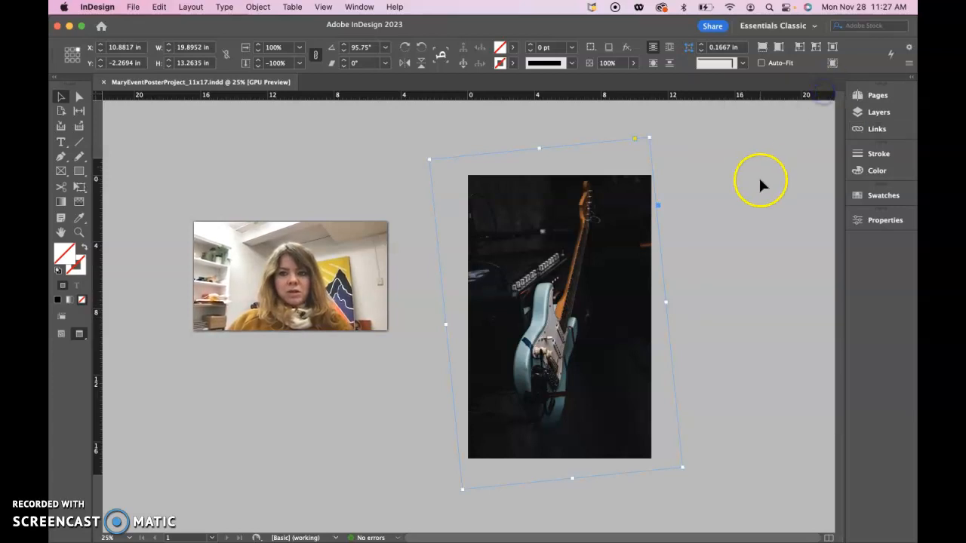
pyautogui.click(758, 182)
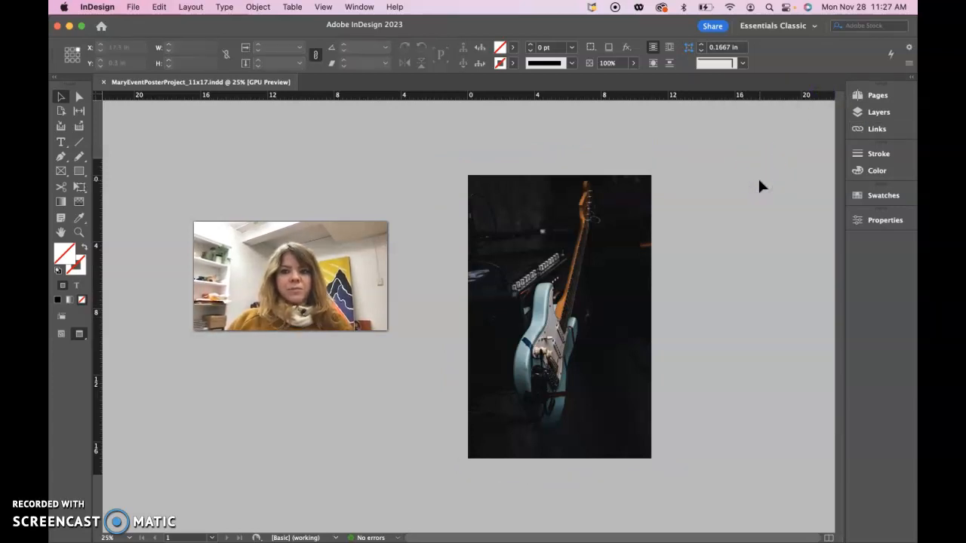
# - Look through the link utilities for the Copy Link(s) To command, leaving the poster unchanged
pyautogui.click(868, 129)
pyautogui.click(838, 90)
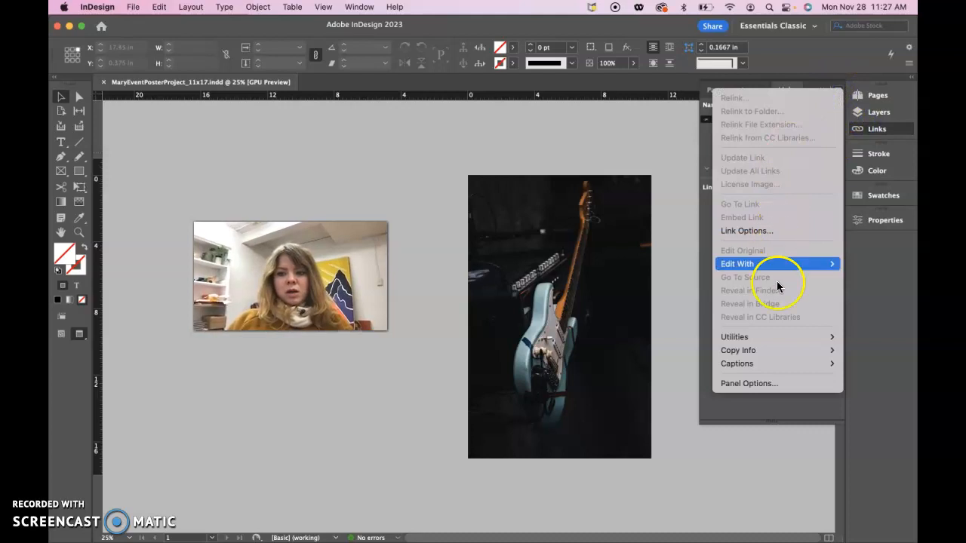
pyautogui.moveTo(774, 341)
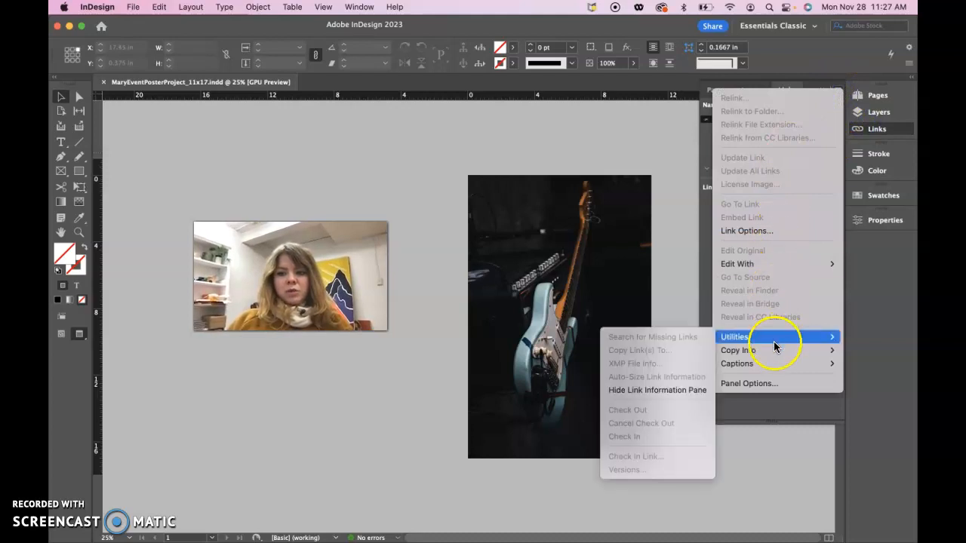
pyautogui.click(669, 136)
pyautogui.click(823, 91)
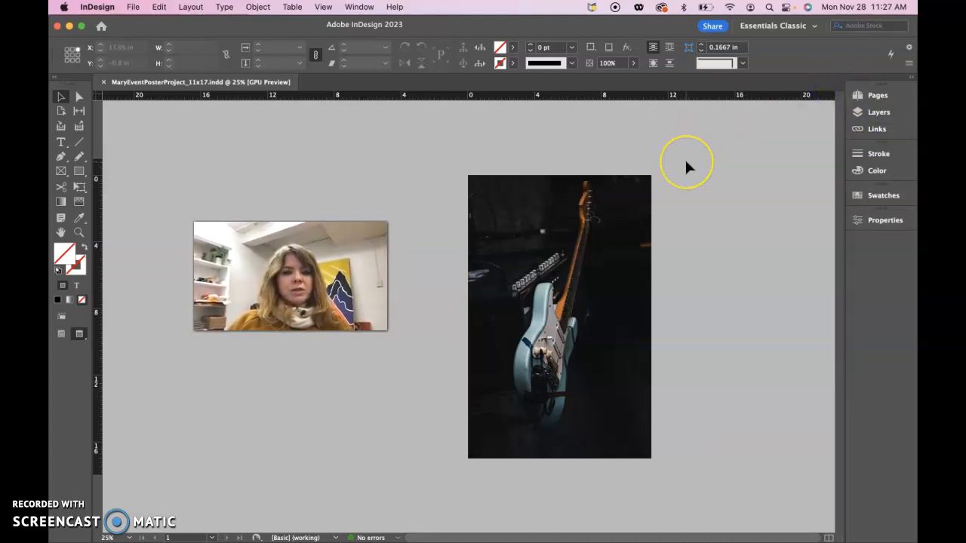